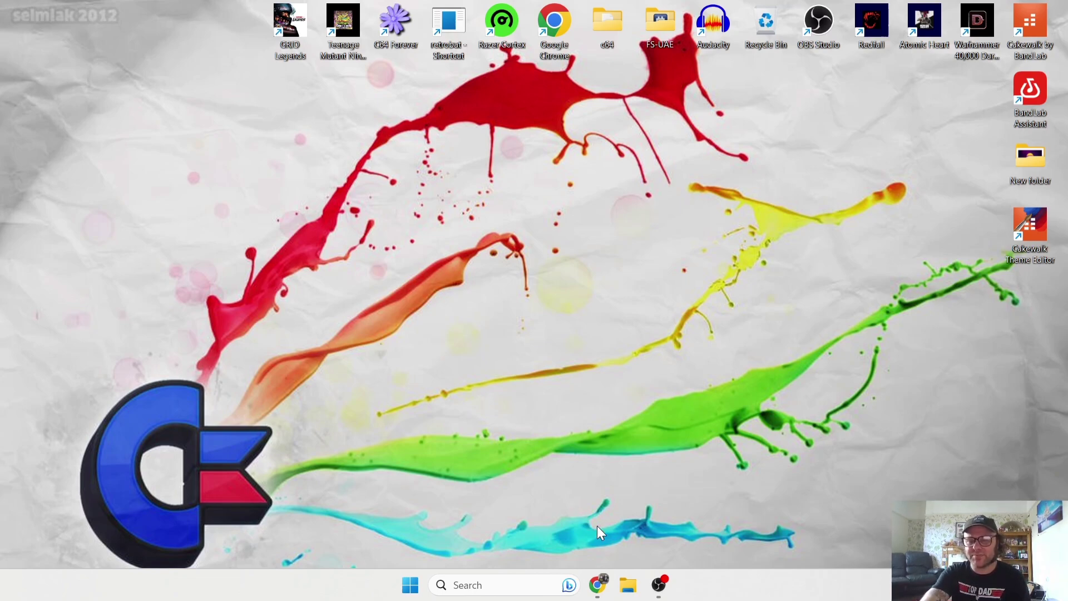
Download CCS64 V3.9.3.zip from ccs64.com's Download section, then restore down the Chrome window
left_click(604, 586)
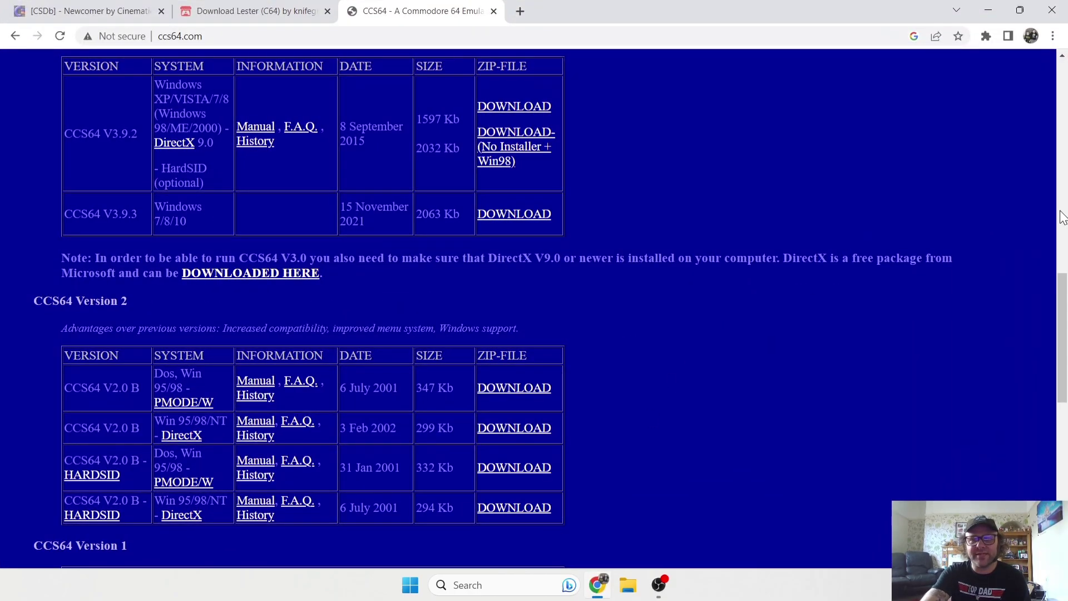
left_click_drag(1065, 275, 1066, 67)
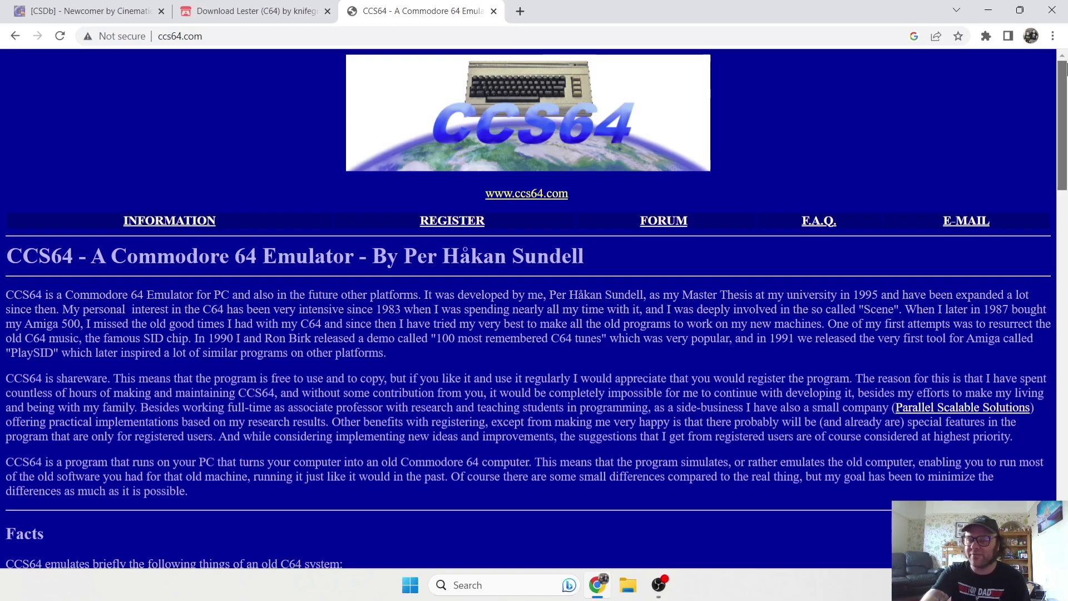
left_click_drag(1066, 65, 1067, 96)
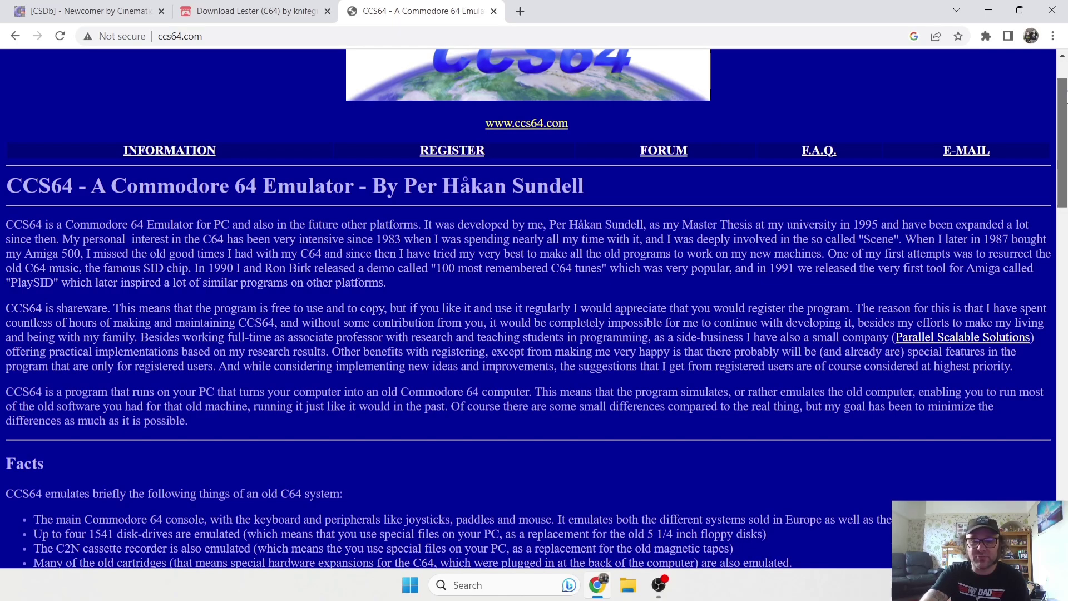
left_click_drag(1066, 96, 1062, 211)
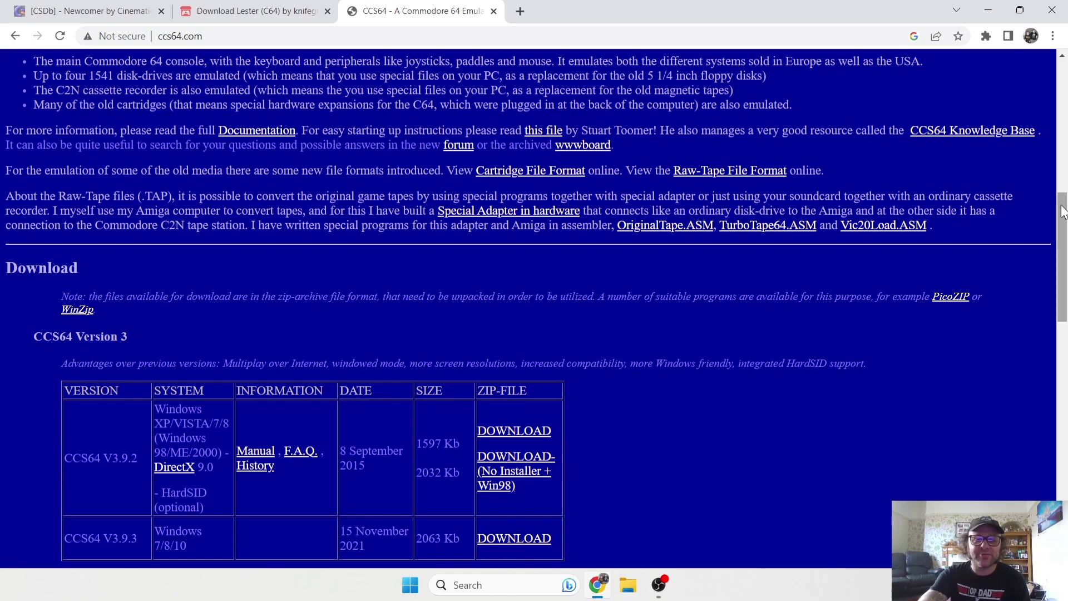
left_click_drag(1063, 212, 1062, 264)
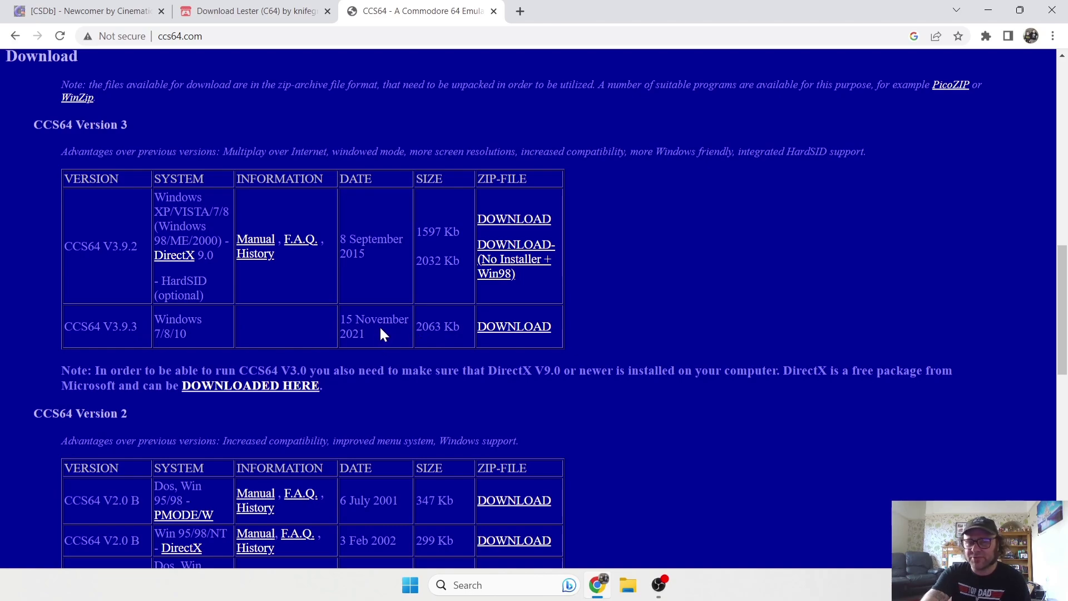
left_click(517, 330)
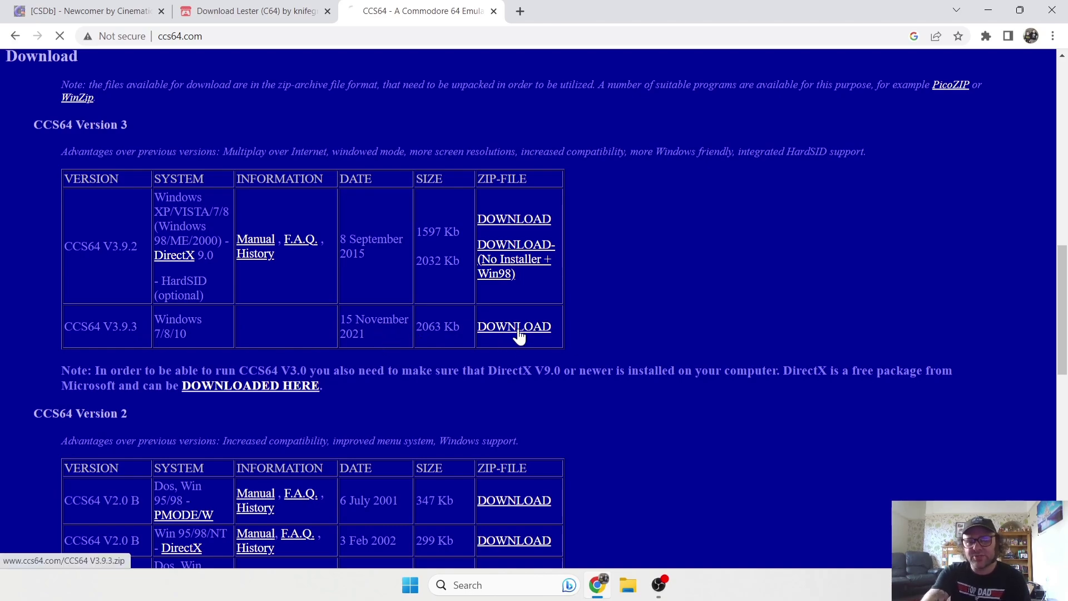
double_click(704, 7)
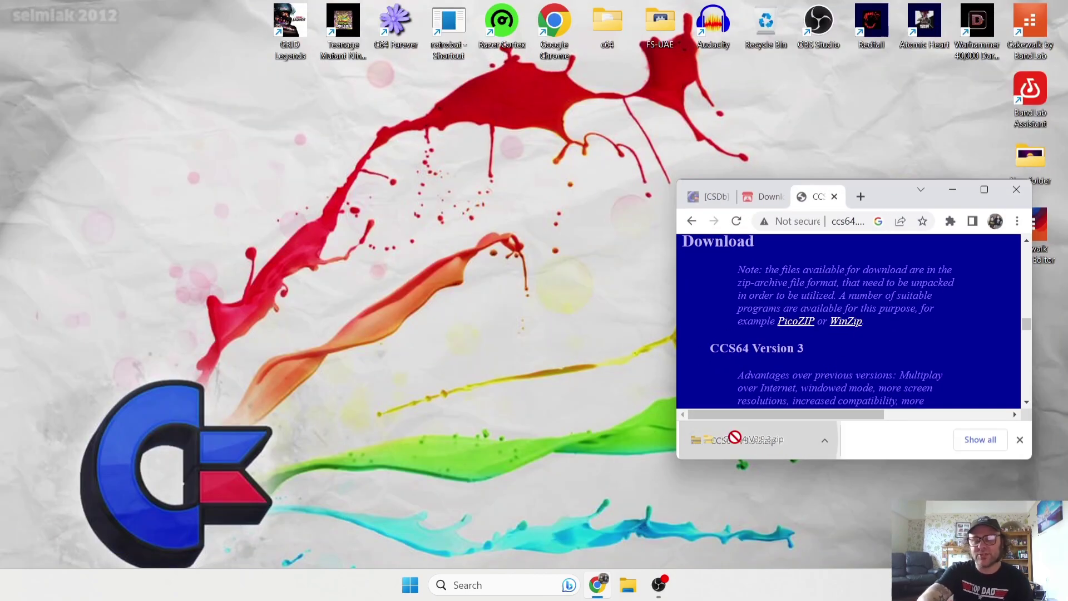
Put the CCS64 V3.9.3 zip on the desktop and copy its Release folder onto the desktop
left_click_drag(745, 439, 514, 252)
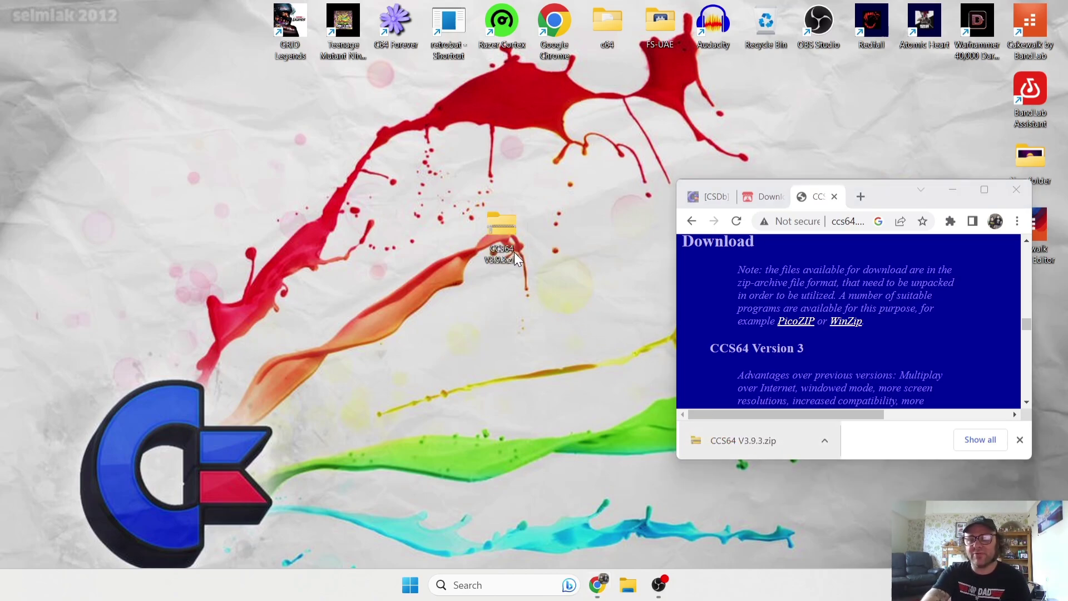
double_click(507, 244)
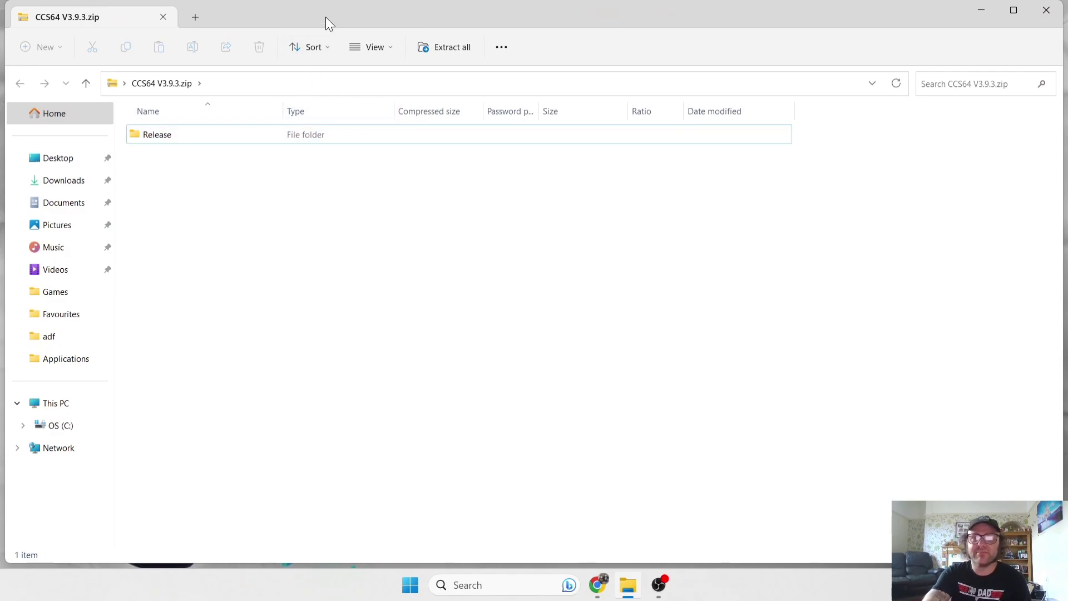
left_click_drag(325, 15, 502, 86)
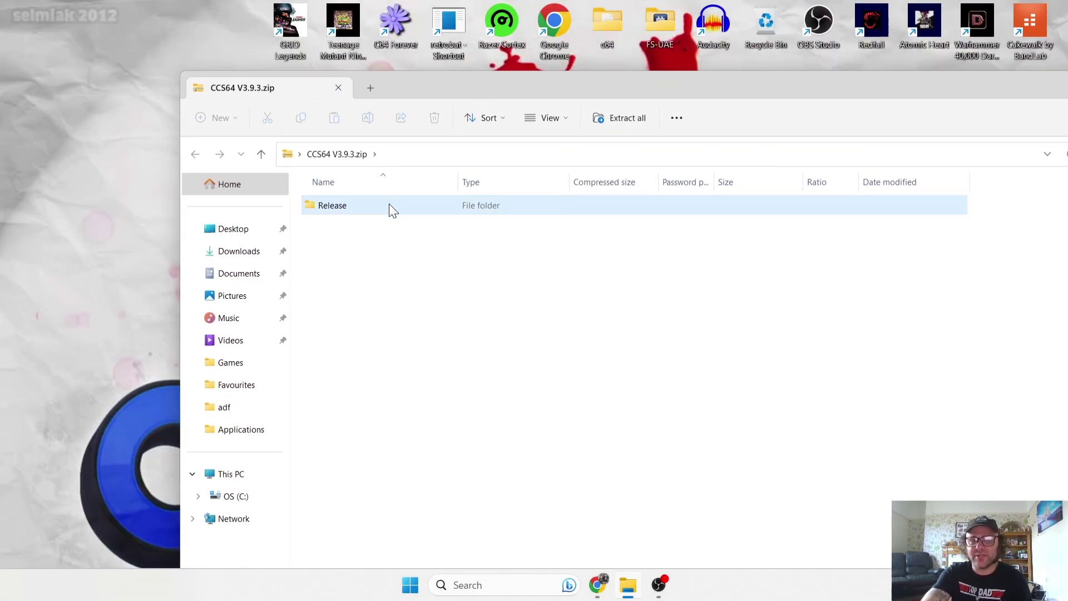
double_click(389, 203)
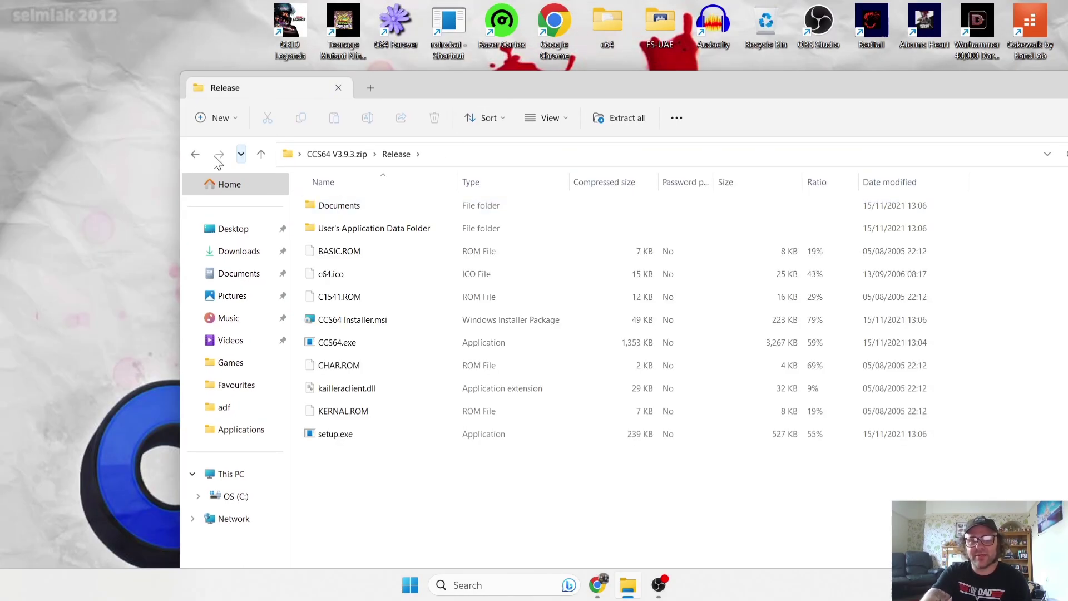
left_click(195, 154)
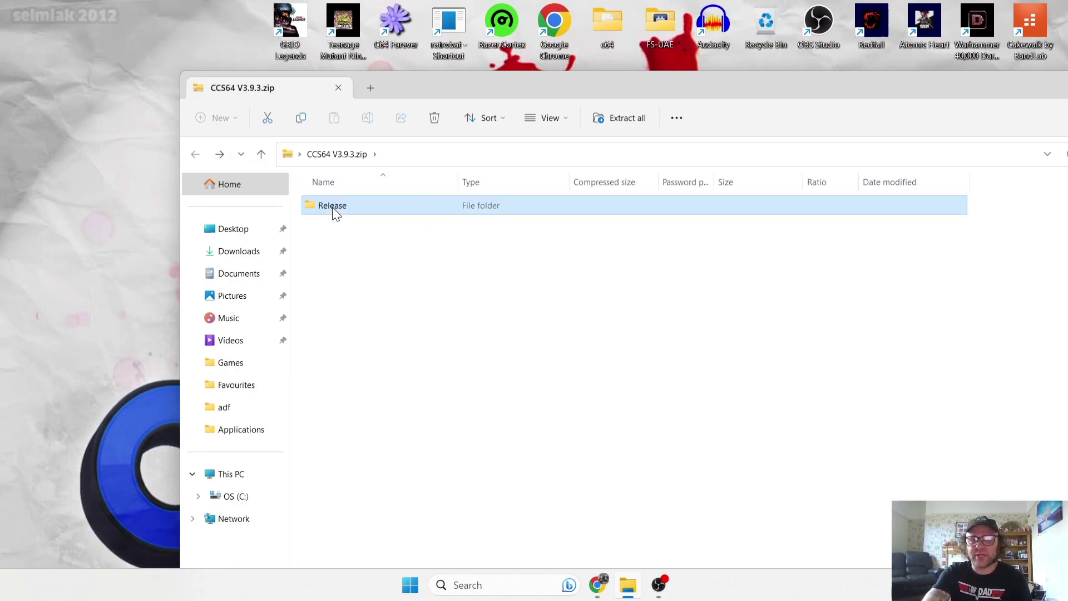
left_click_drag(332, 207, 50, 145)
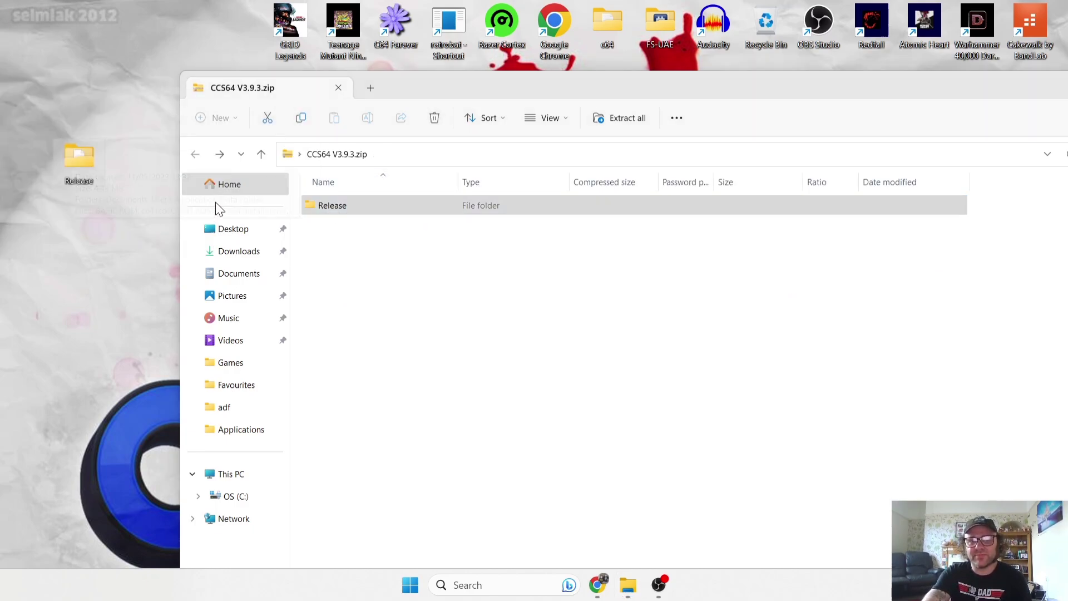
Close the zip window, delete the zip from the desktop and minimize Chrome
left_click_drag(1045, 91, 731, 98)
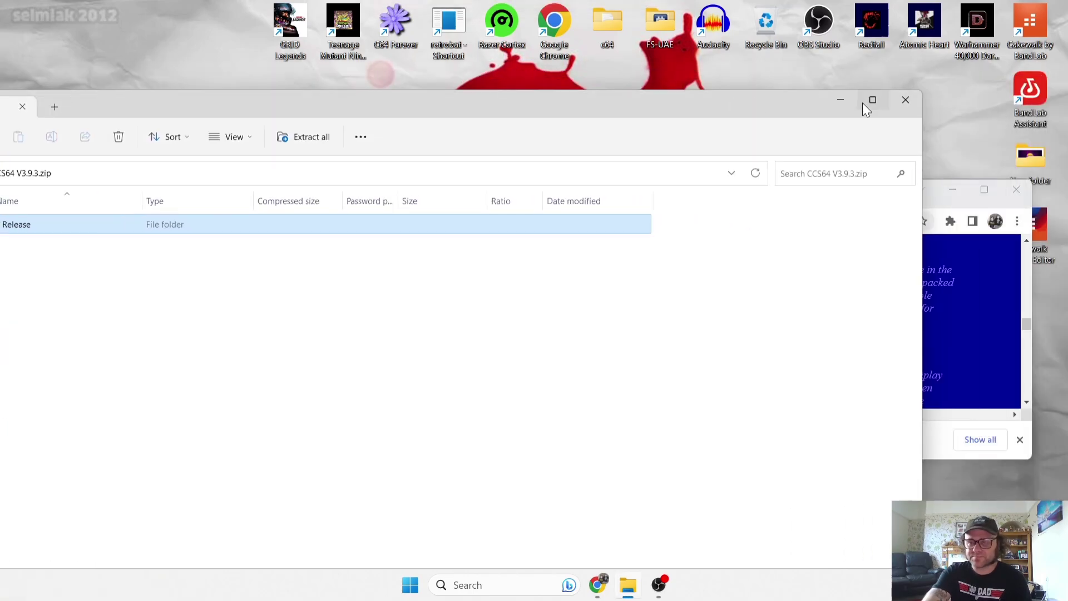
left_click(899, 109)
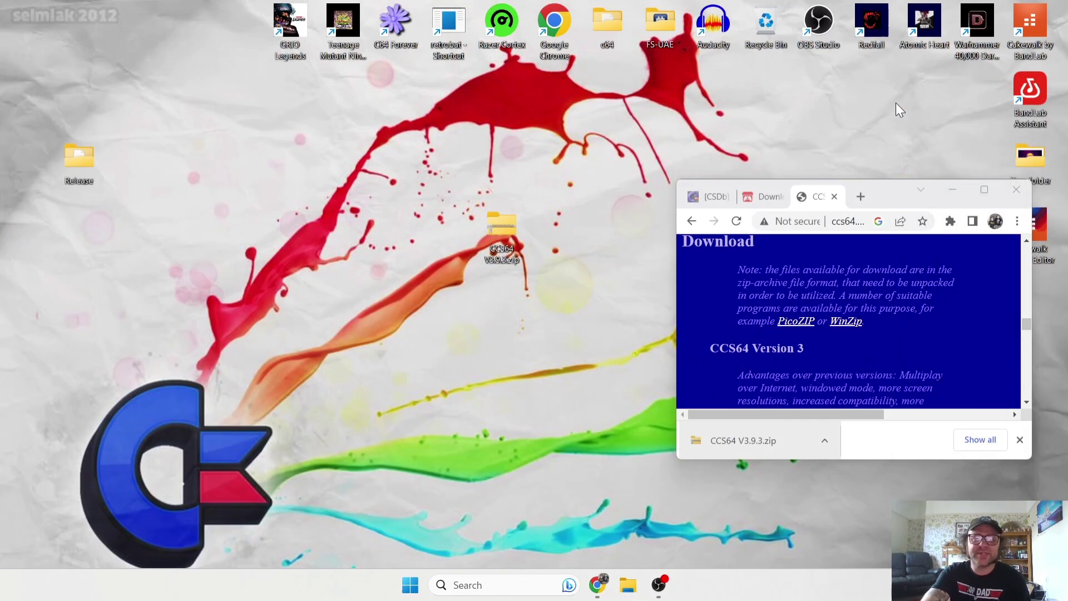
right_click(499, 226)
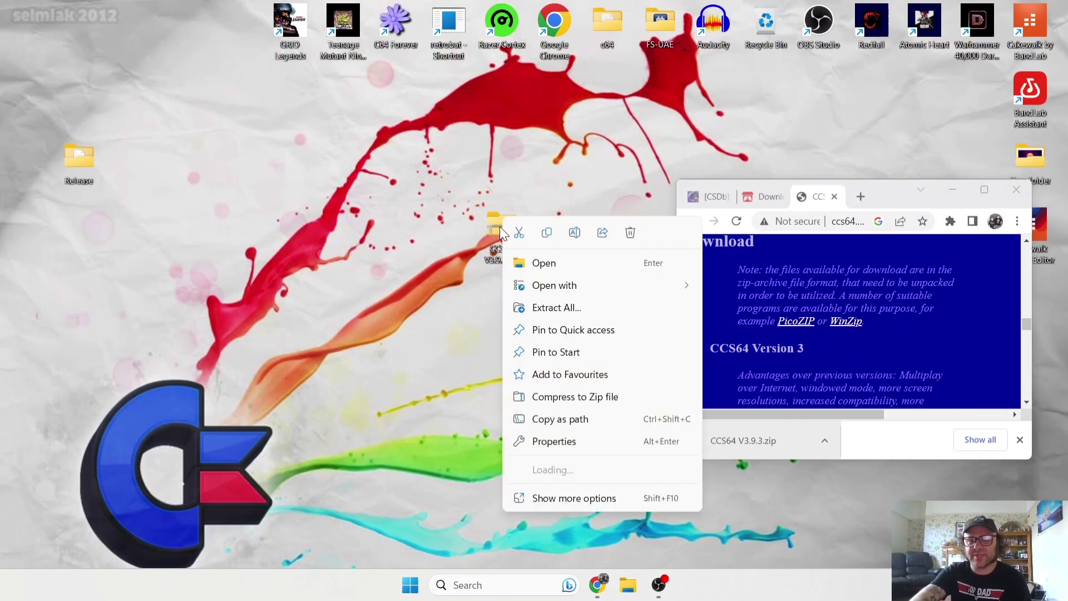
left_click(631, 234)
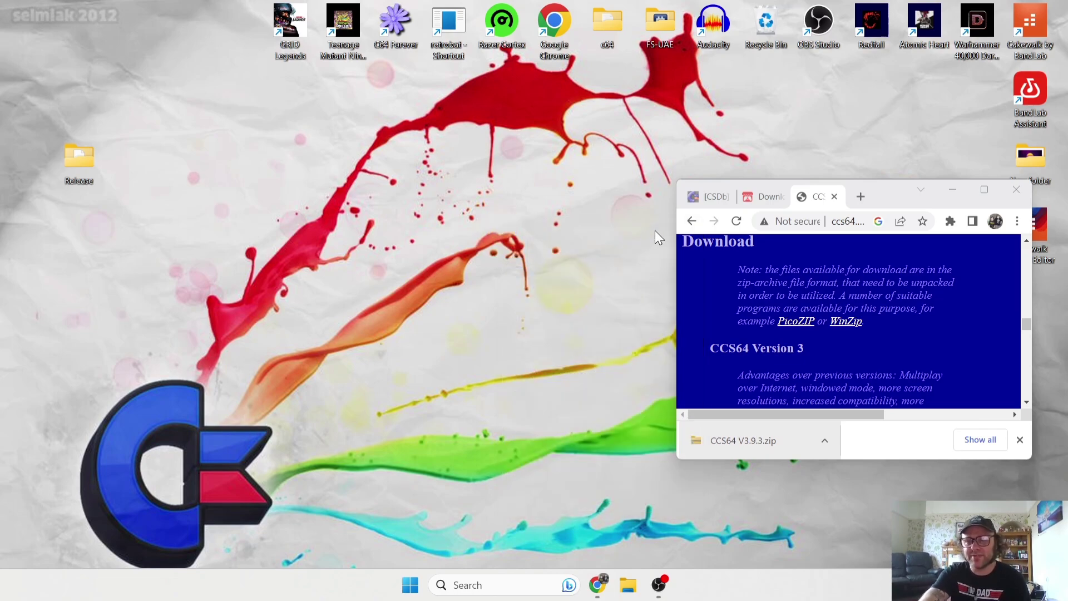
left_click(951, 190)
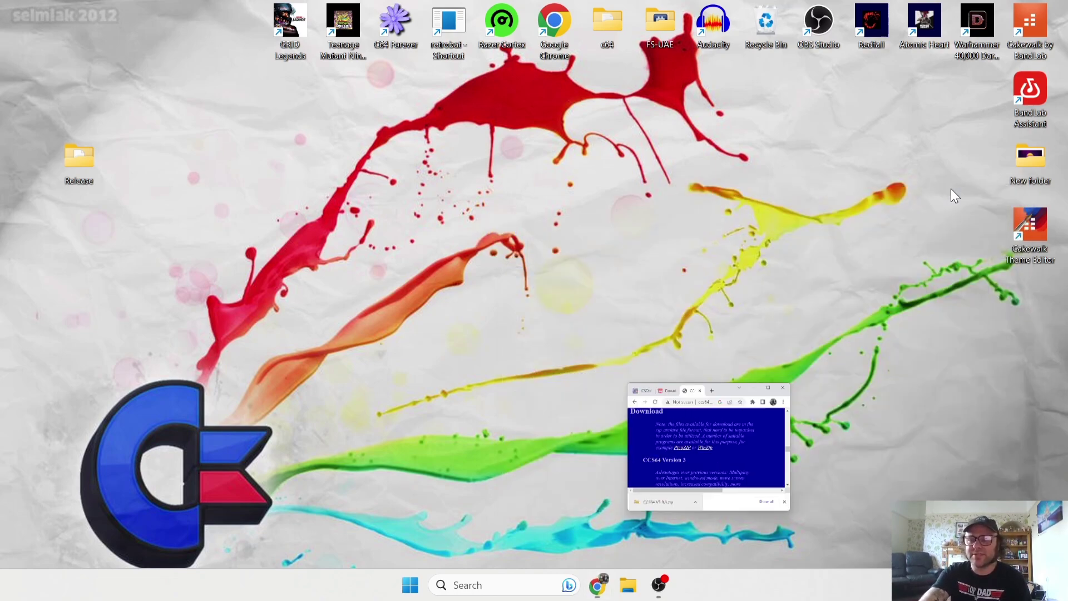
Run CCS64 Installer.msi from the desktop Release folder, bypassing SmartScreen with Run anyway
double_click(79, 159)
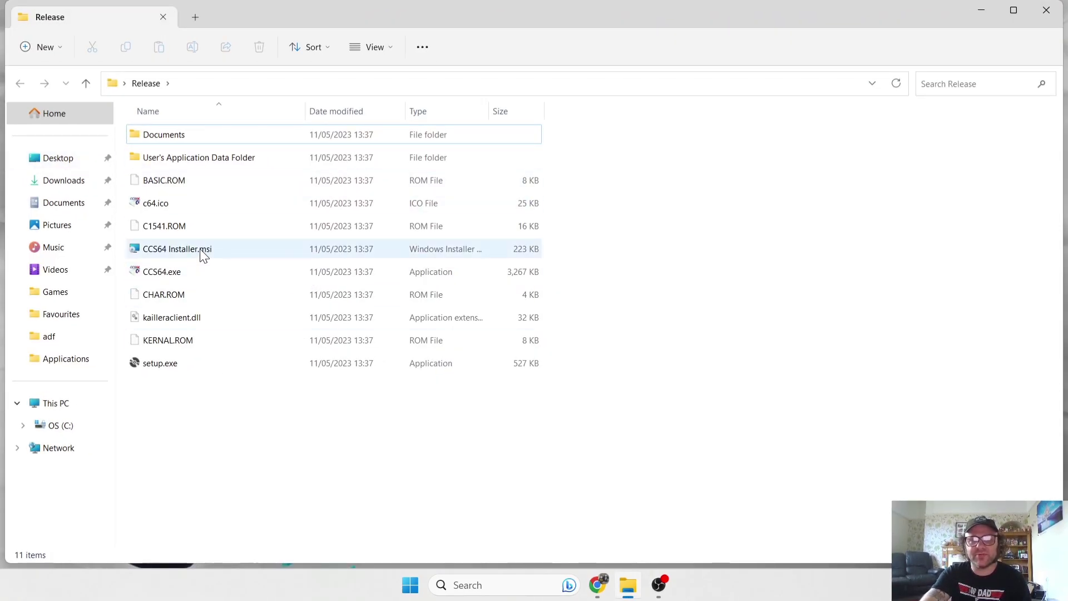
mouse_move(202, 252)
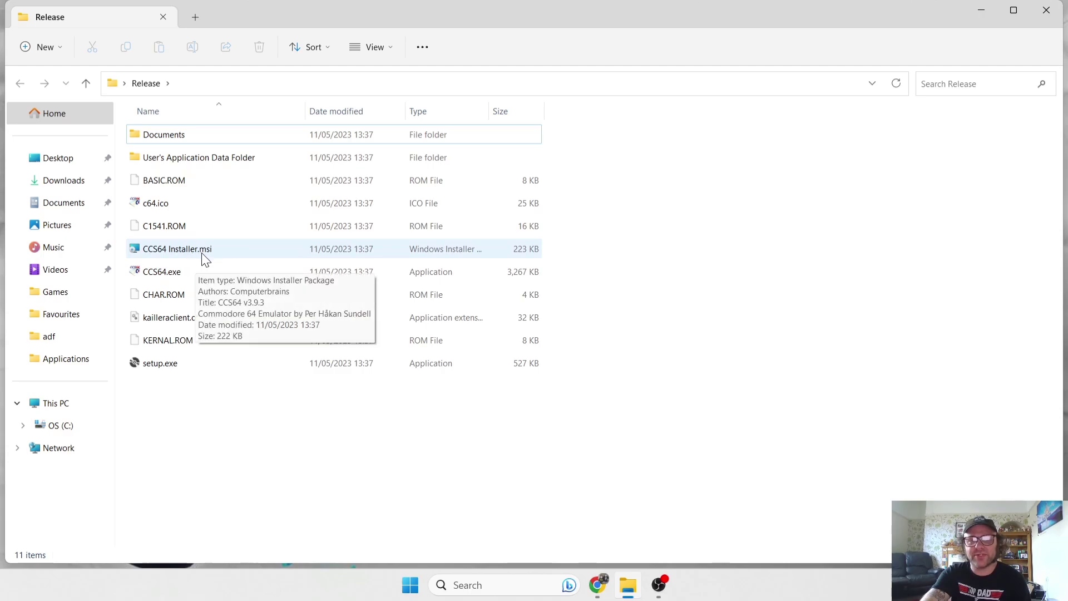
double_click(259, 250)
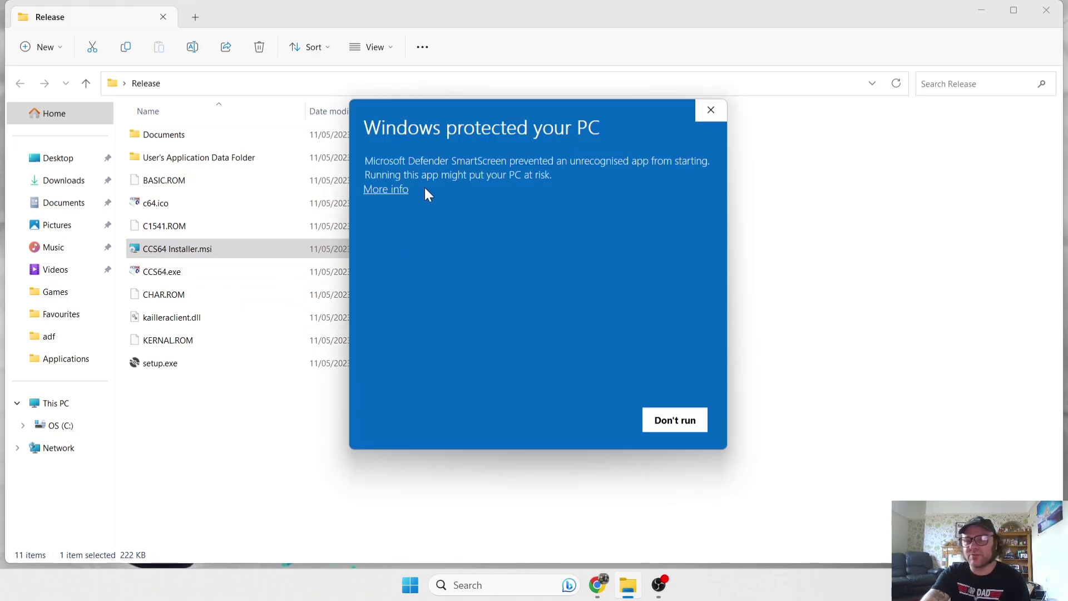
left_click(399, 191)
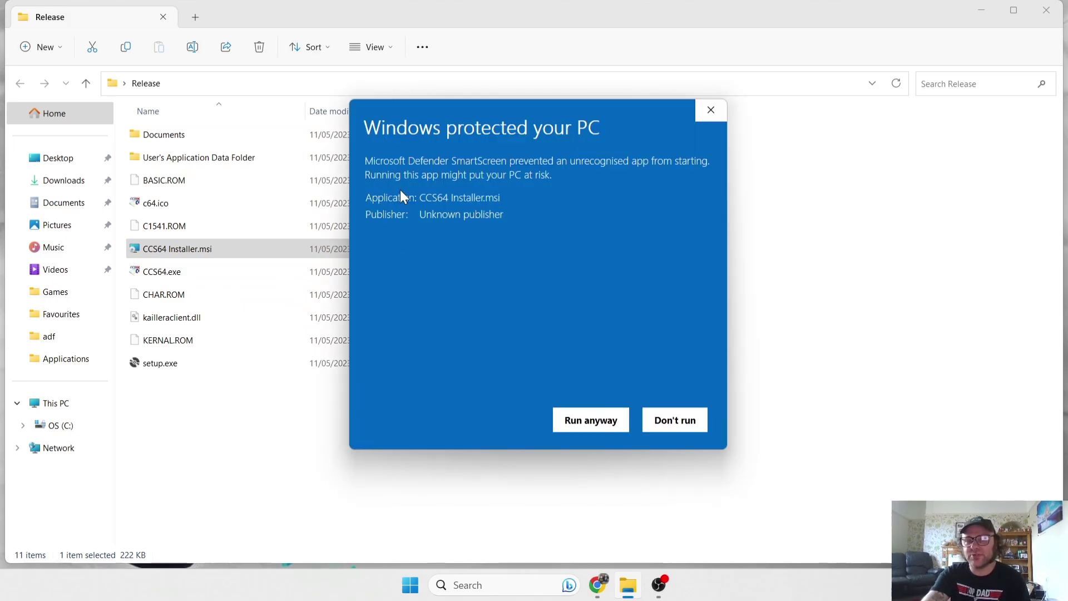
left_click(603, 414)
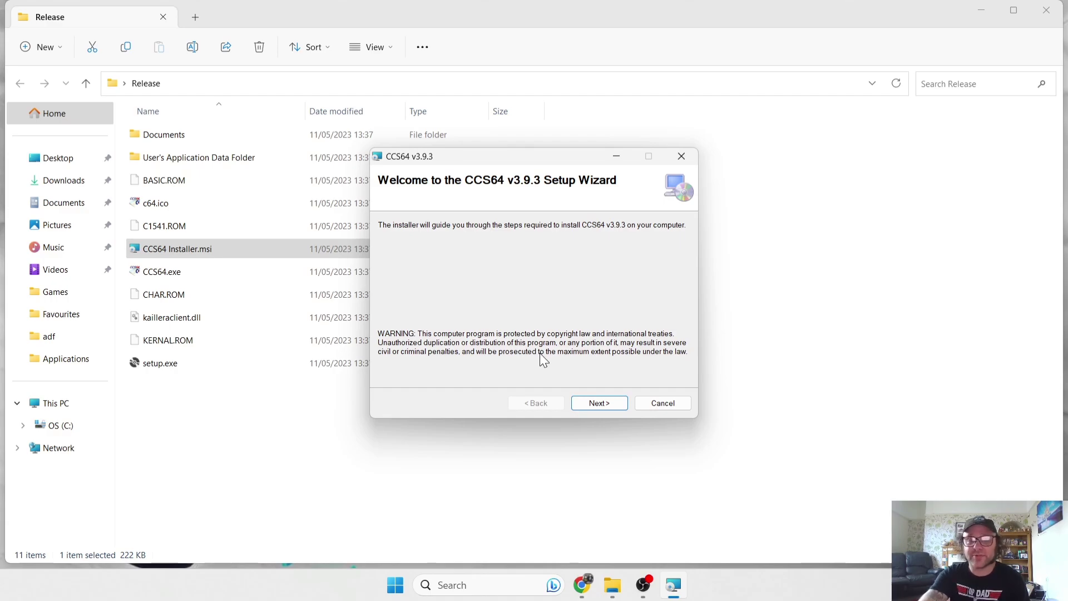
Check the install location in Browse and keep the default Computerbrains folder
left_click(611, 401)
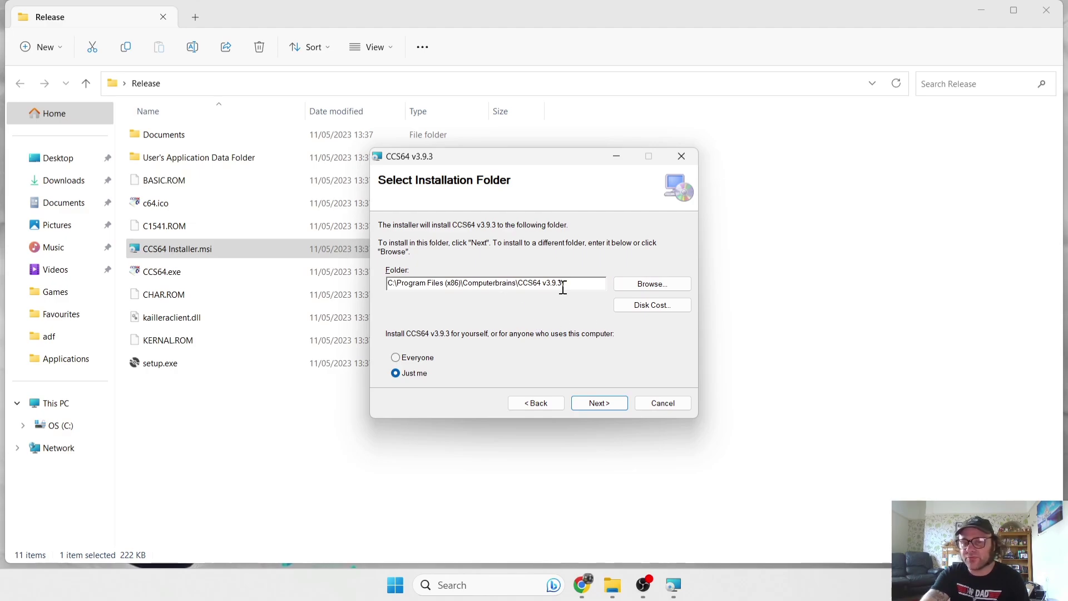
left_click(676, 285)
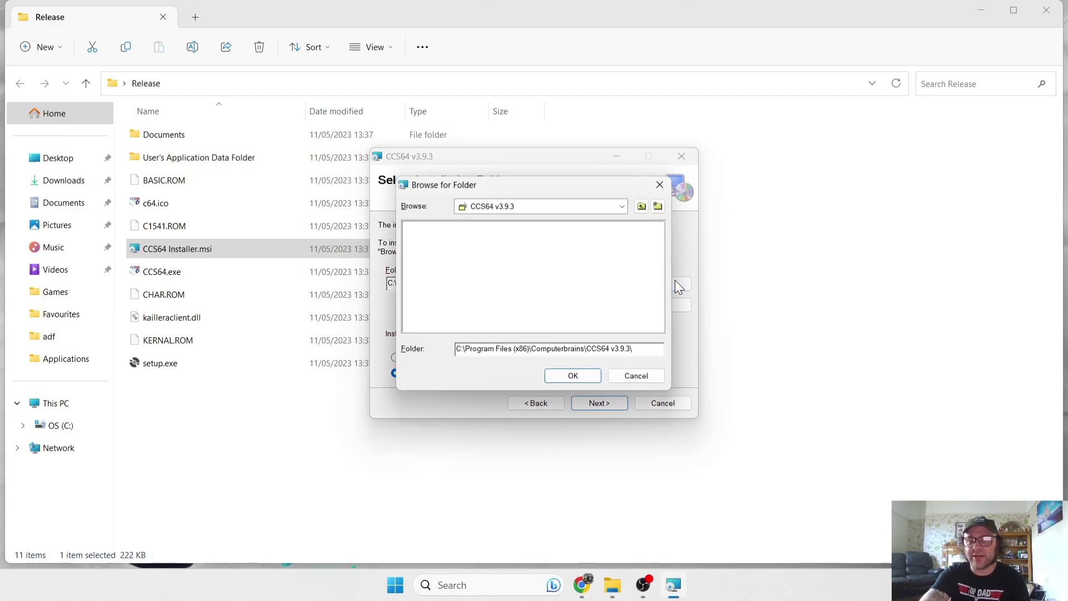
left_click(622, 206)
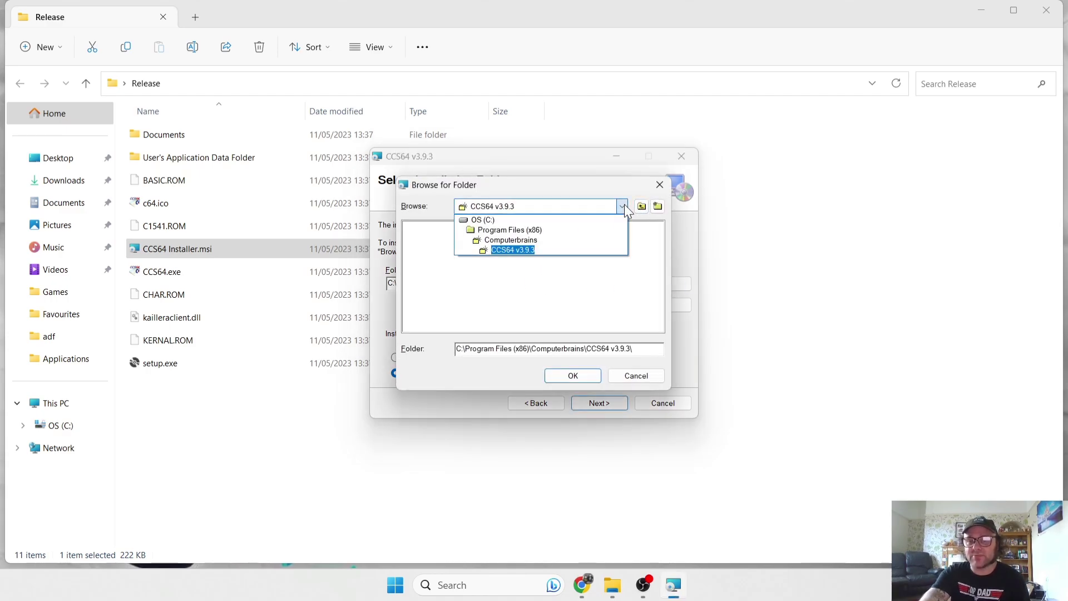
left_click(623, 206)
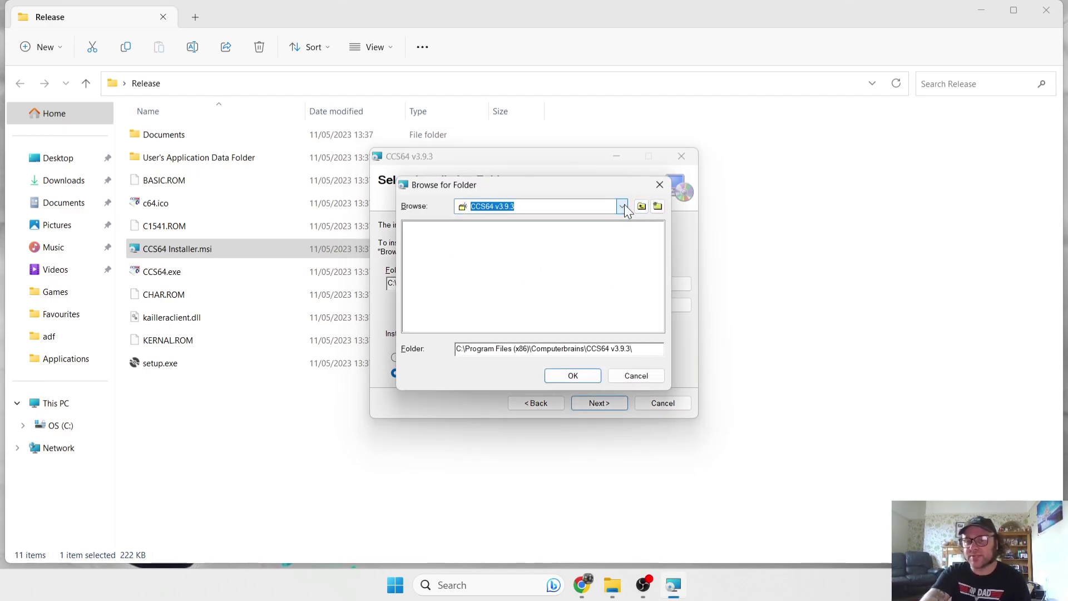
left_click(591, 379)
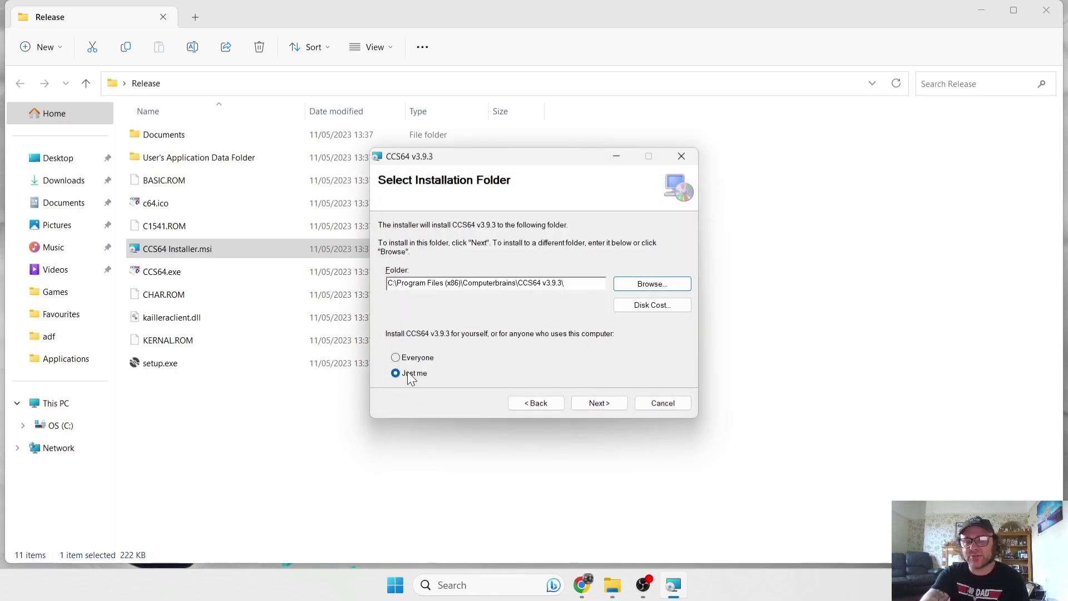
Choose Just me, install CCS64 v3.9.3 and close the finished wizard
left_click(421, 358)
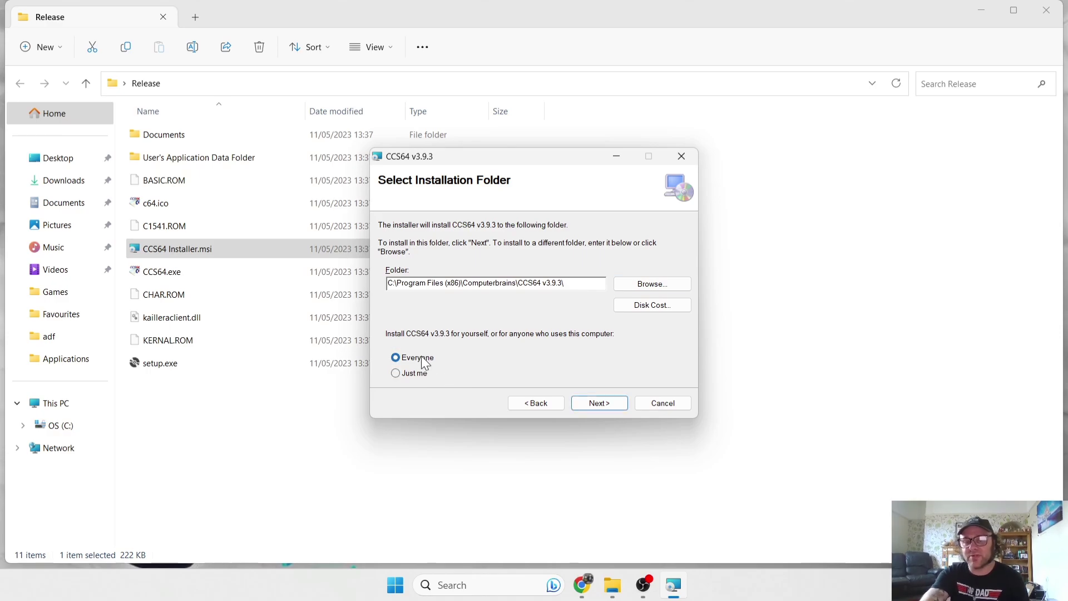
left_click(422, 374)
left_click(612, 404)
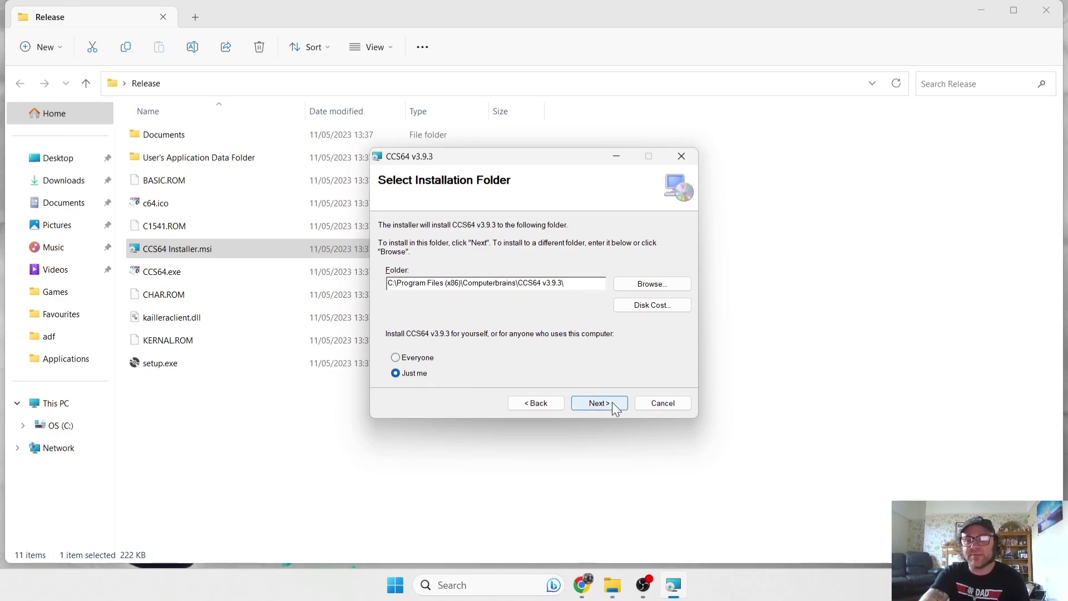
left_click(612, 402)
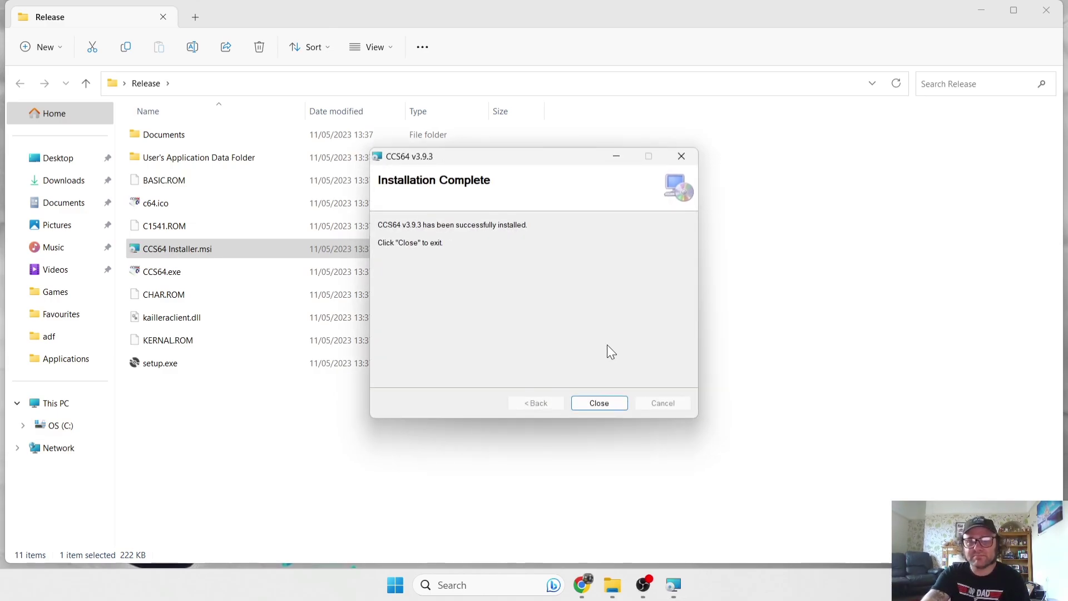
left_click(608, 405)
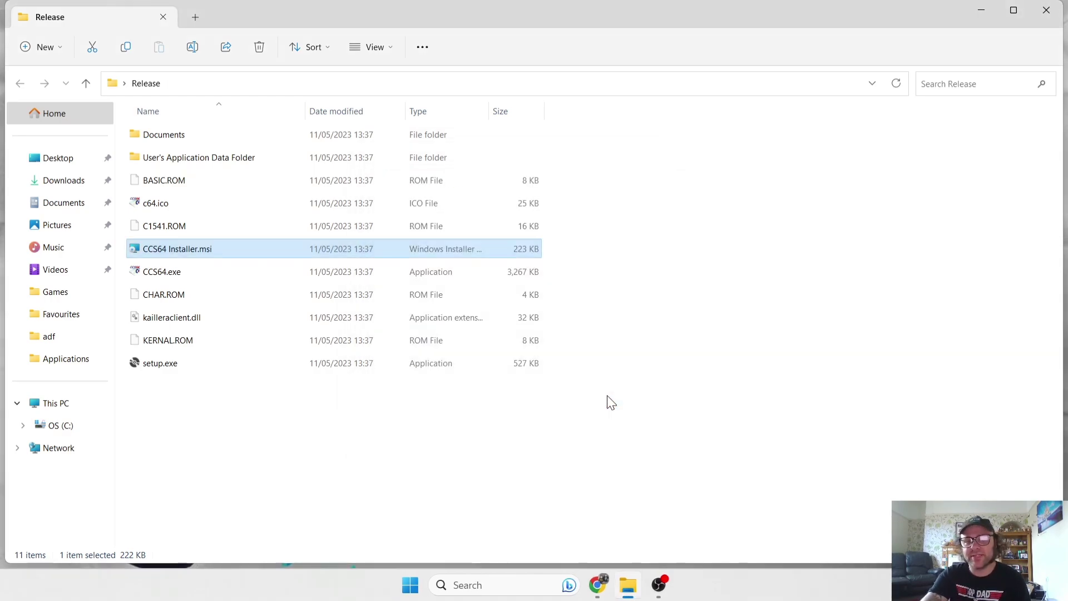
Close the Release window and open the CCS64 shortcut's file location from Windows search
left_click(1048, 12)
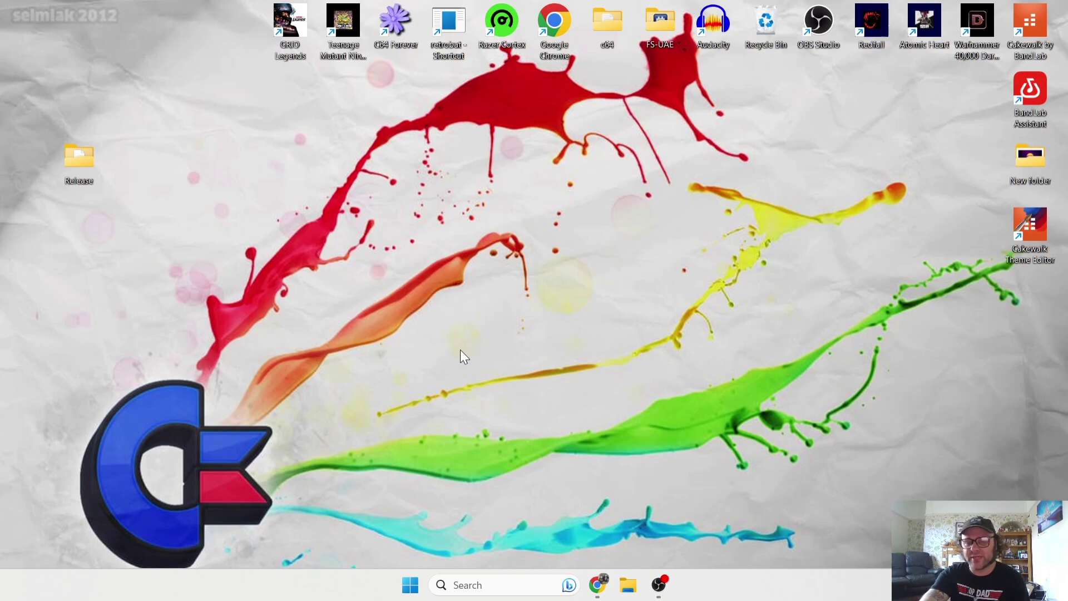
left_click(508, 582)
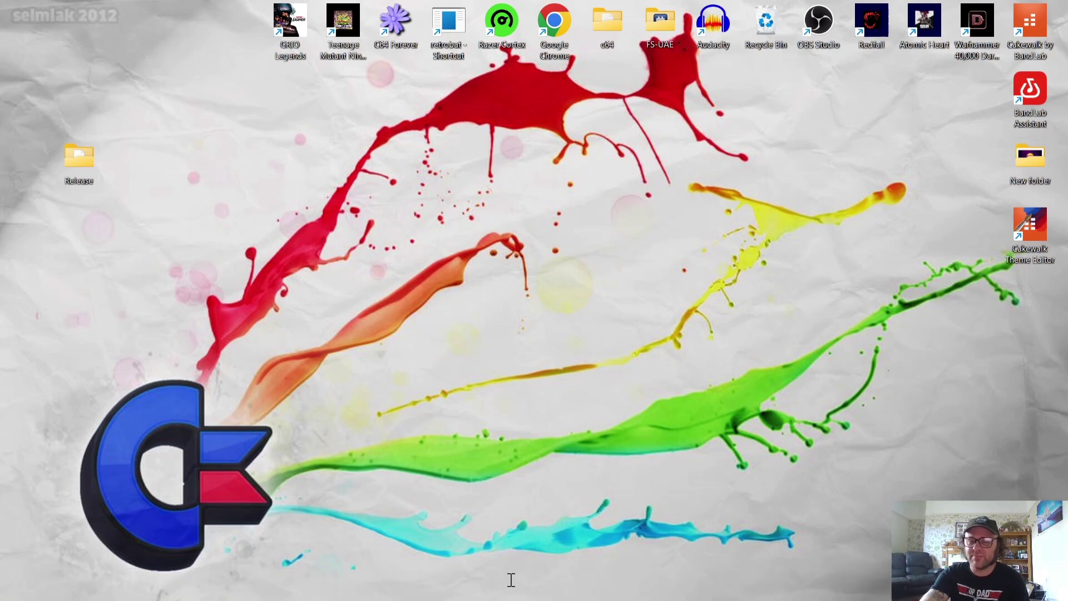
right_click(502, 98)
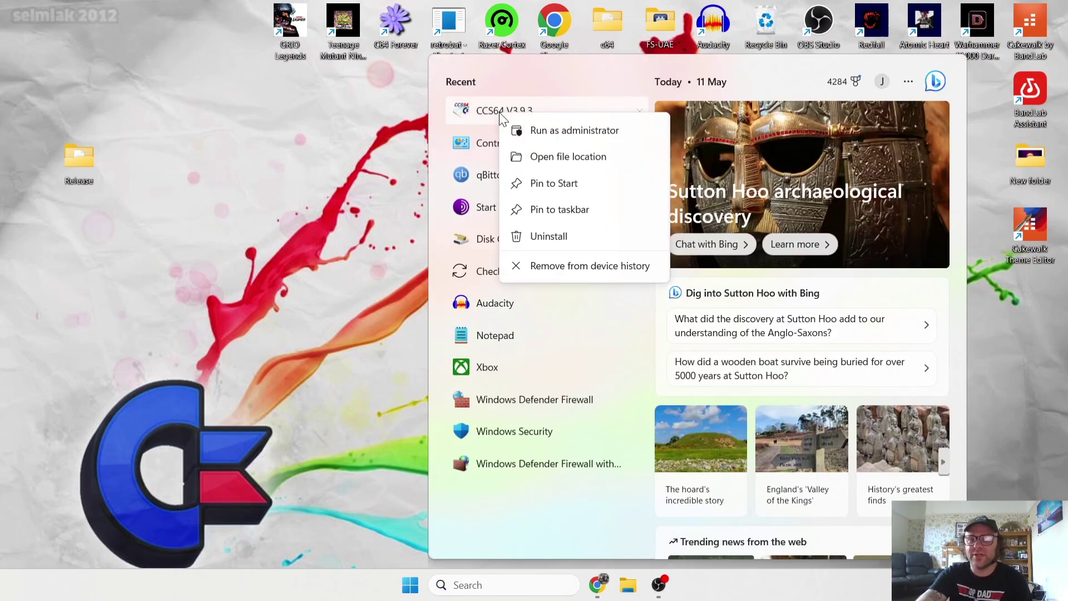
left_click(584, 157)
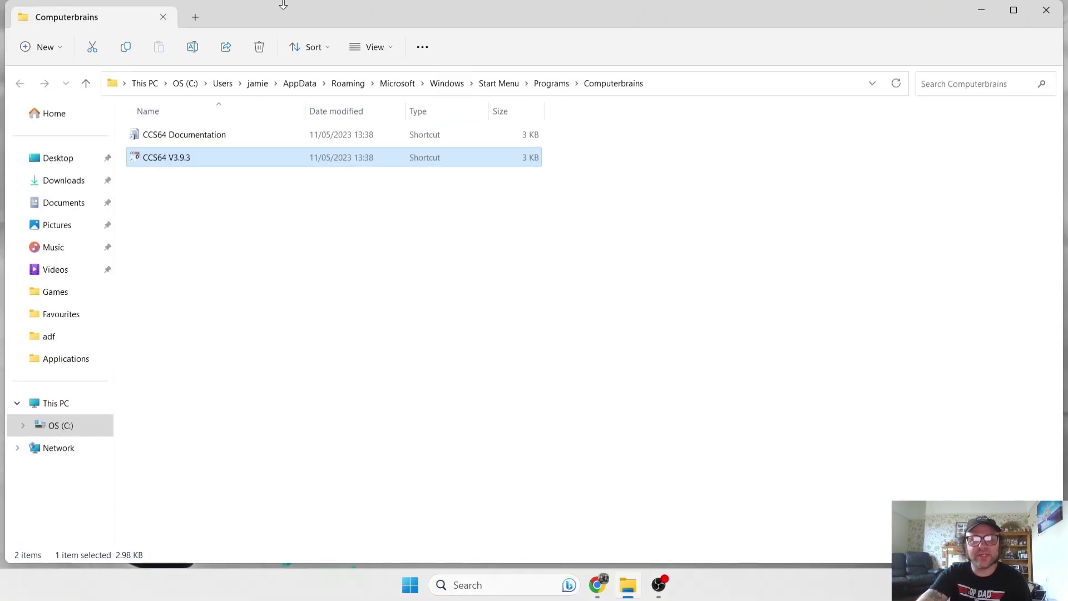
Drag the CCS64 V3.9.3 shortcut onto the desktop and close the Computerbrains folder
left_click_drag(295, 14, 528, 118)
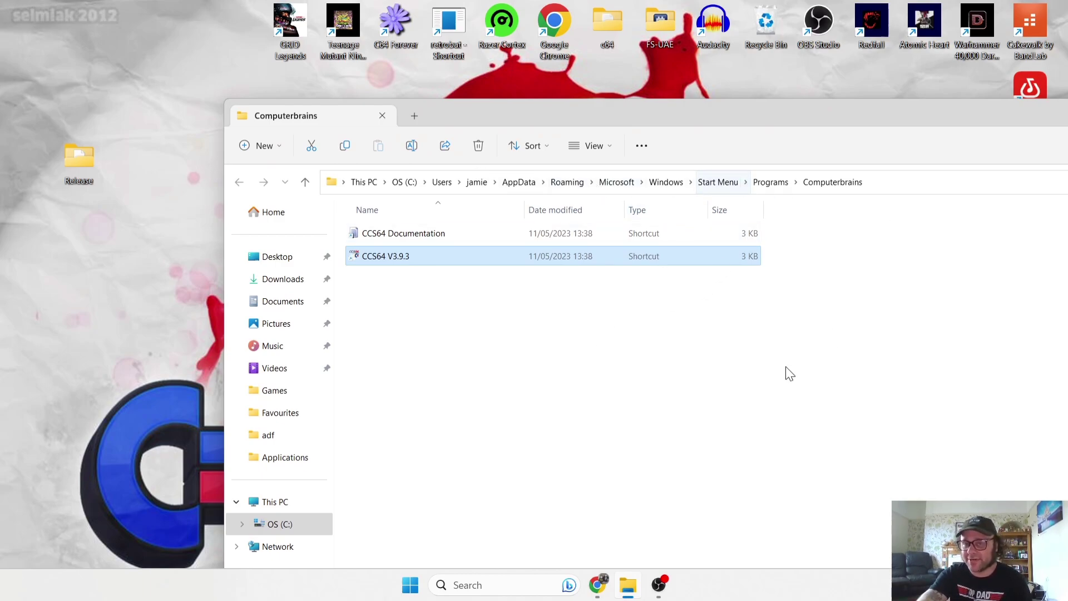
left_click_drag(389, 255, 96, 42)
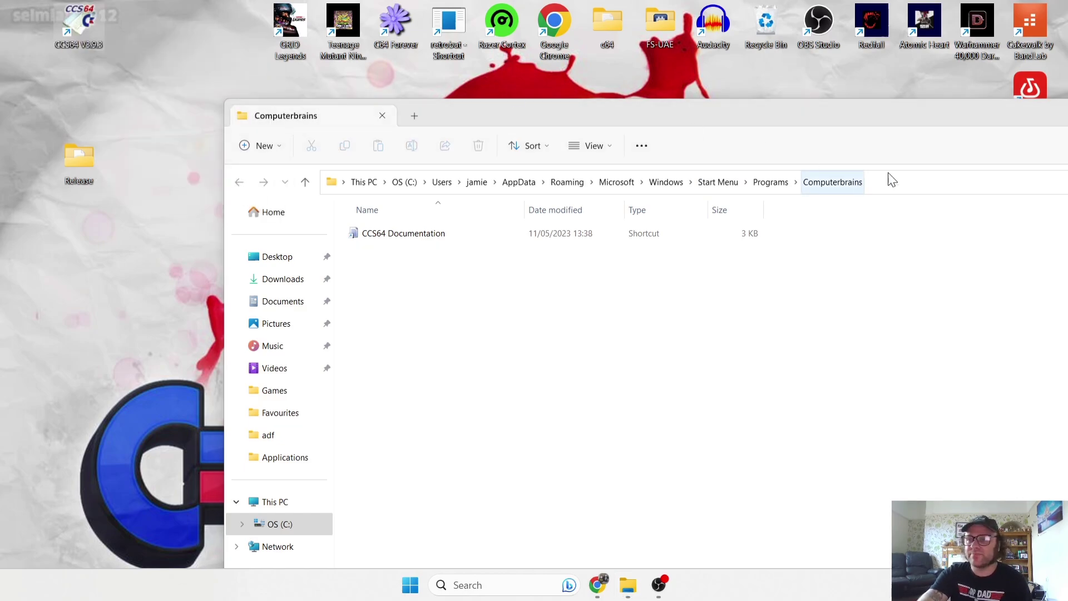
left_click_drag(1018, 106, 710, 85)
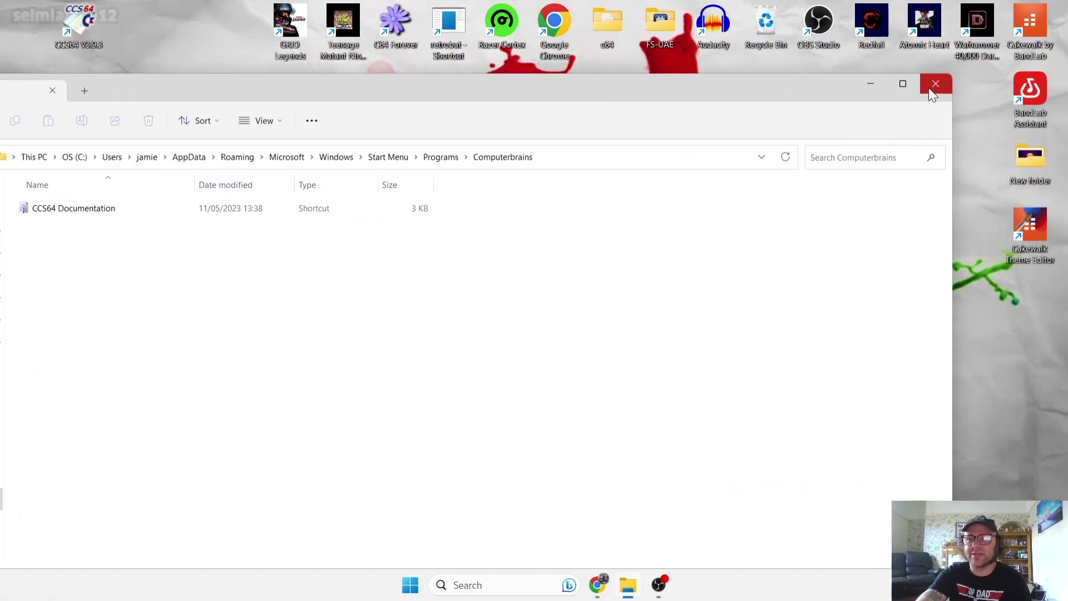
left_click(935, 85)
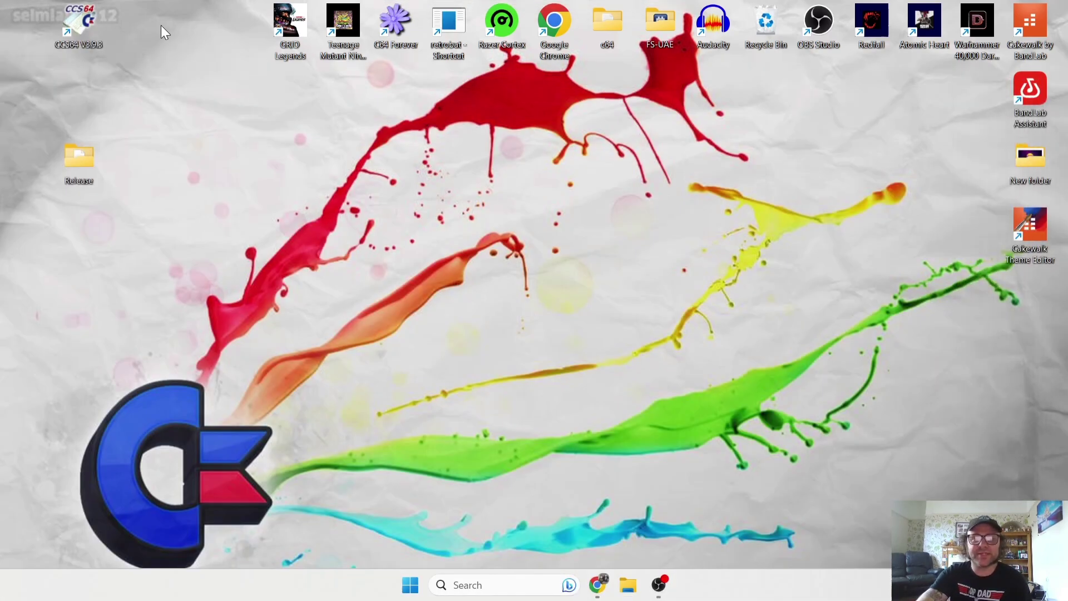
Launch CCS64 from its desktop shortcut and centre the window at the BASIC ready screen
double_click(87, 31)
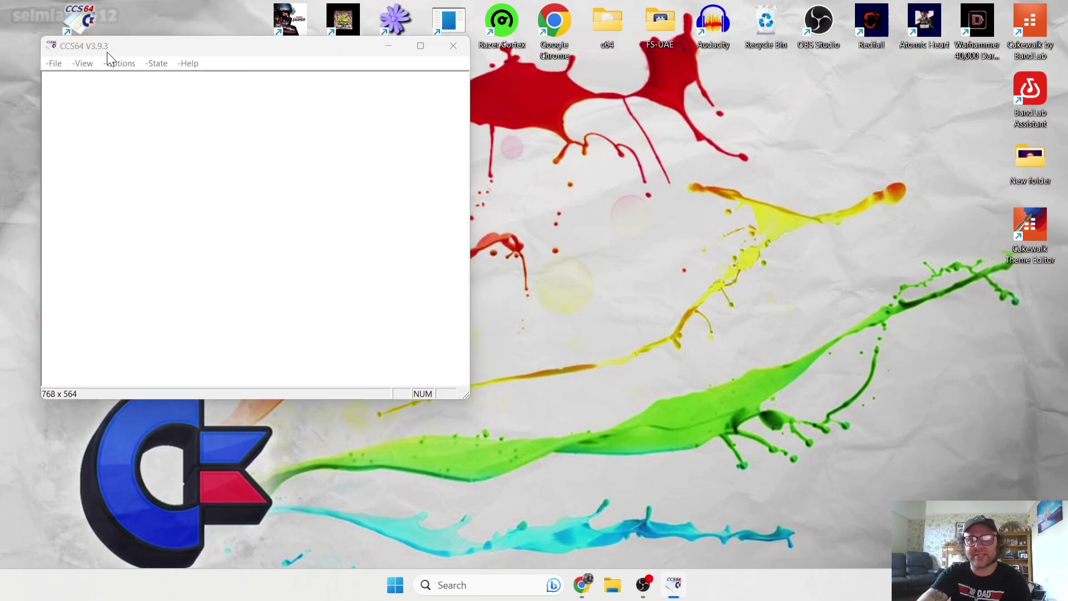
left_click_drag(107, 52, 445, 113)
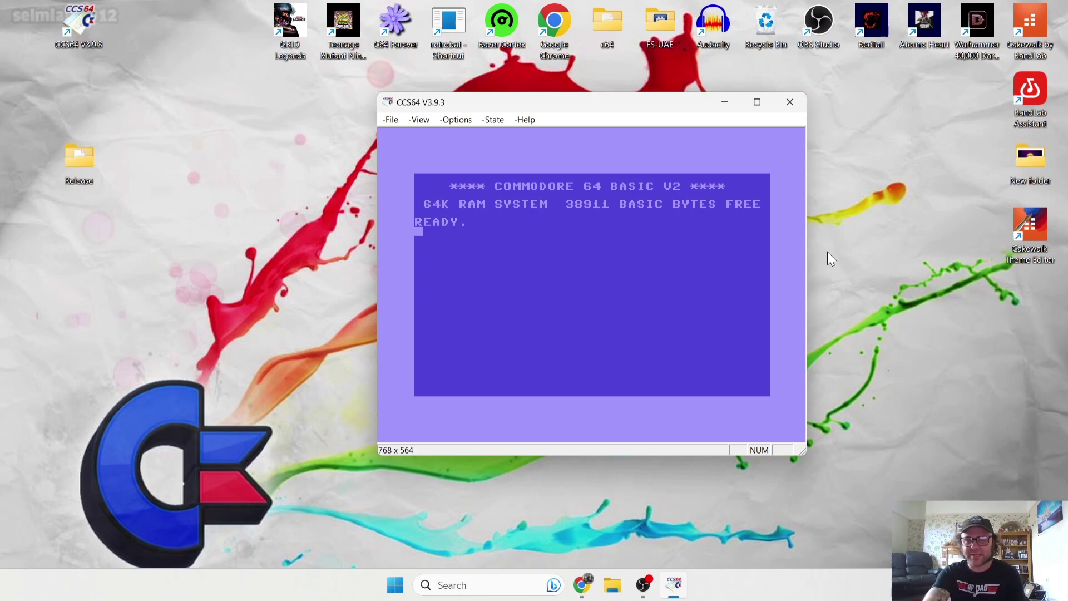
left_click(581, 585)
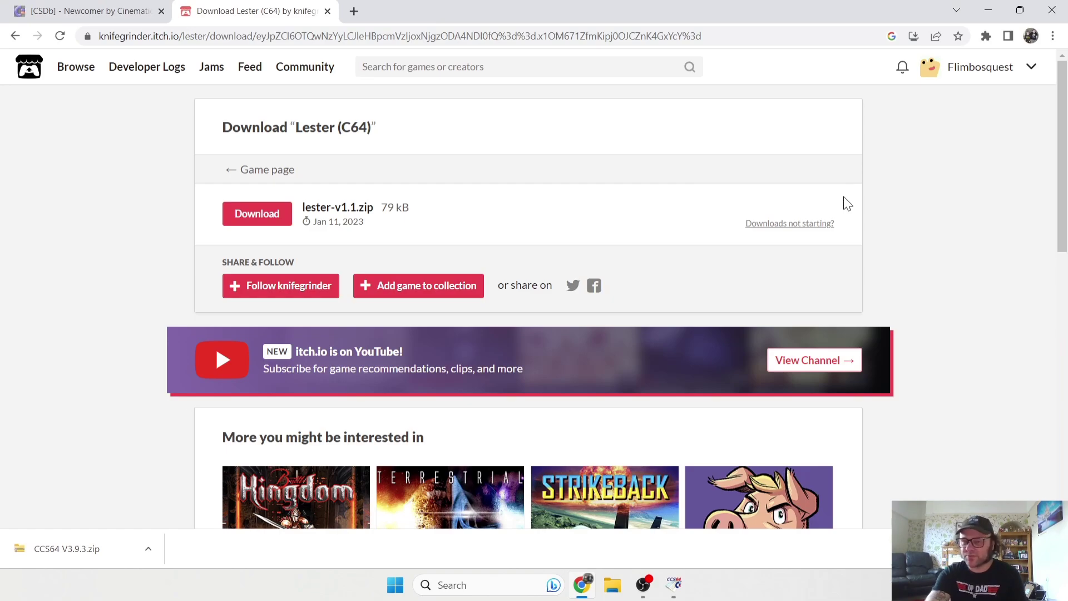
Download lester-v1.1.zip from the itch.io Lester page
left_click(248, 217)
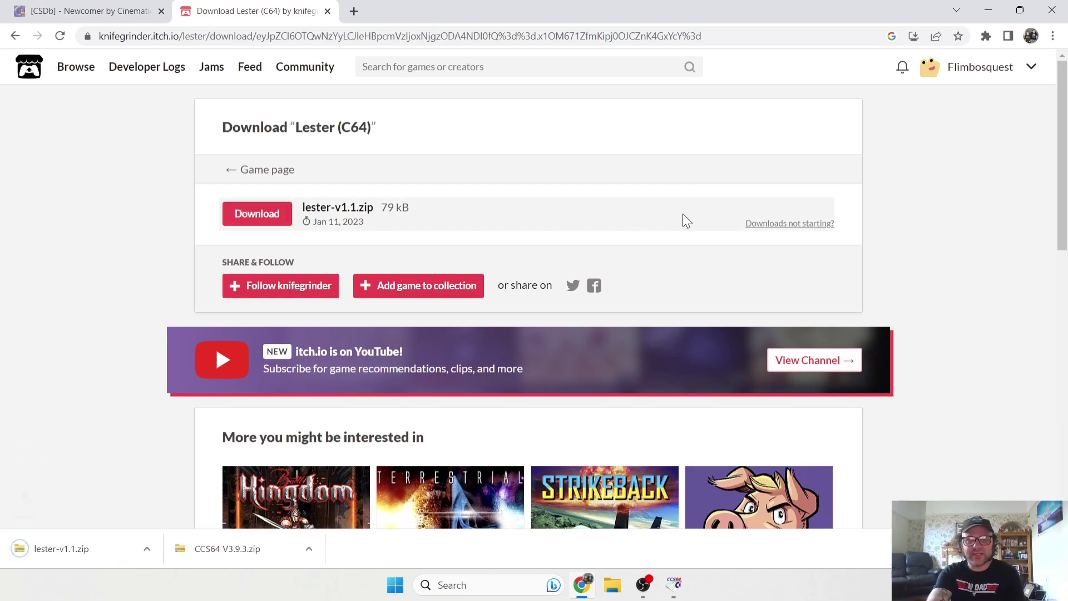
double_click(670, 2)
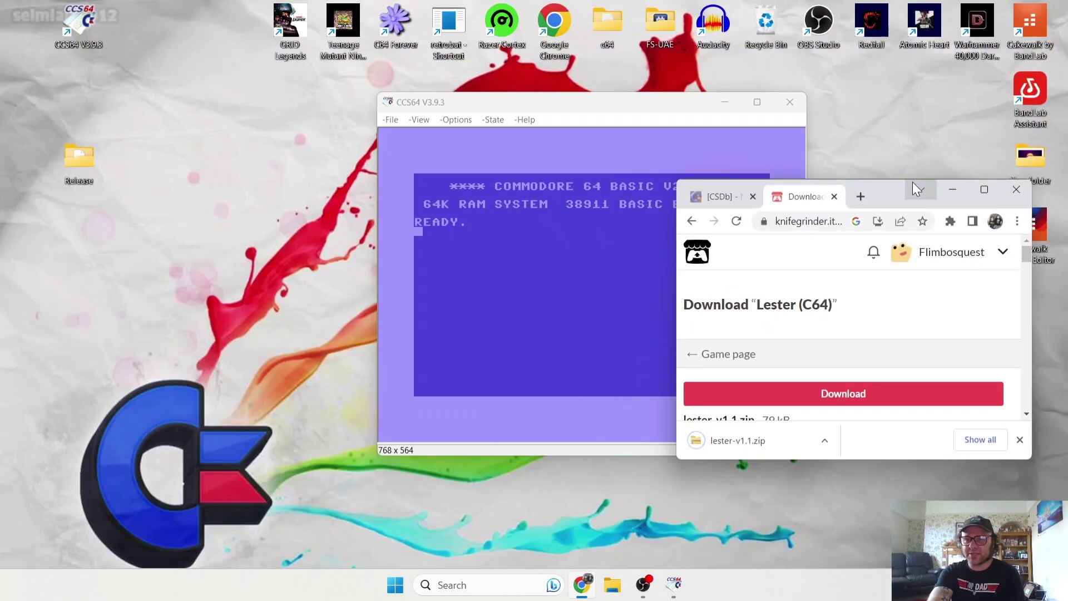
left_click_drag(885, 189, 902, 101)
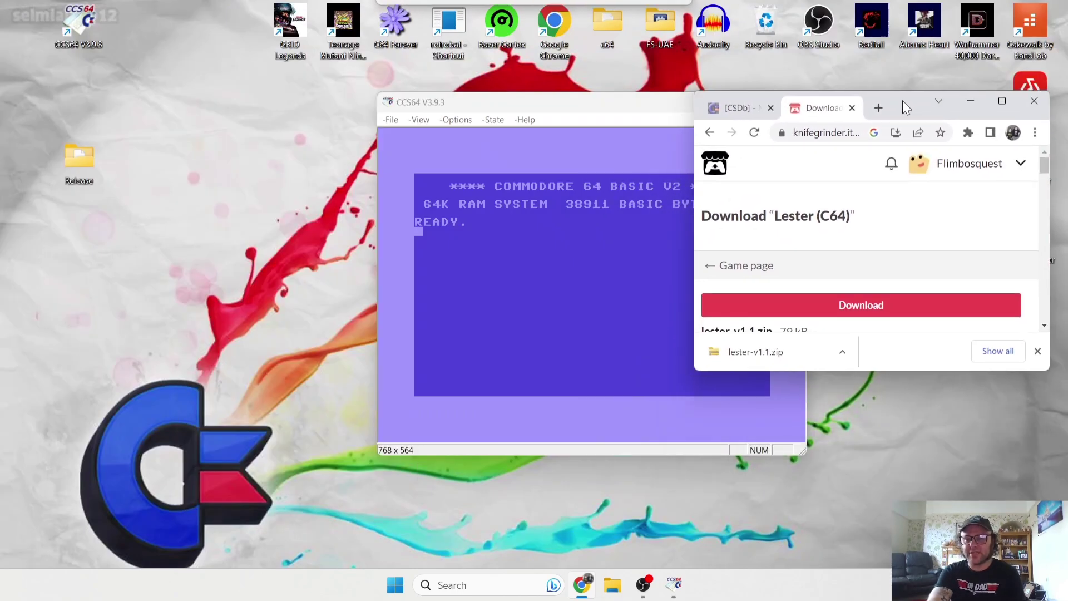
Copy lester-v1.1.prg from the opened zip onto the desktop and close the zip window
left_click(735, 344)
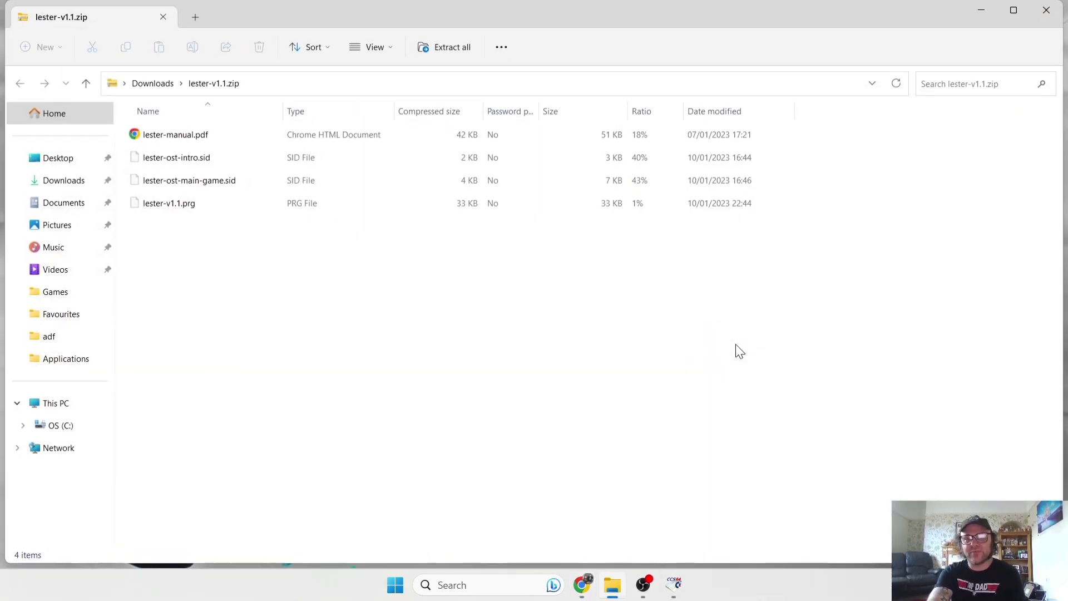
double_click(395, 6)
left_click_drag(603, 18, 603, 20)
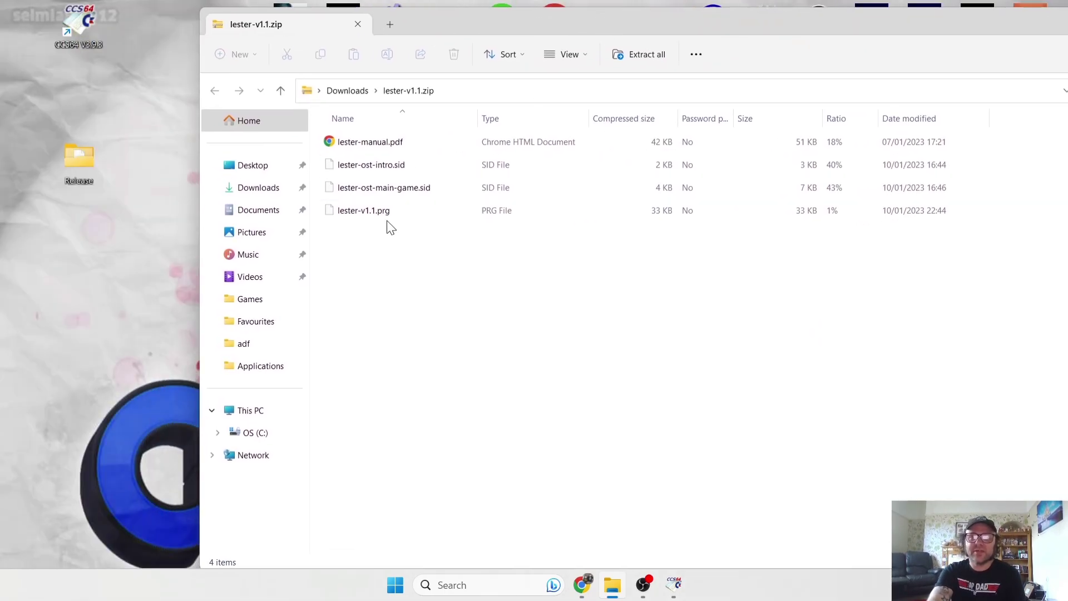
left_click(384, 212)
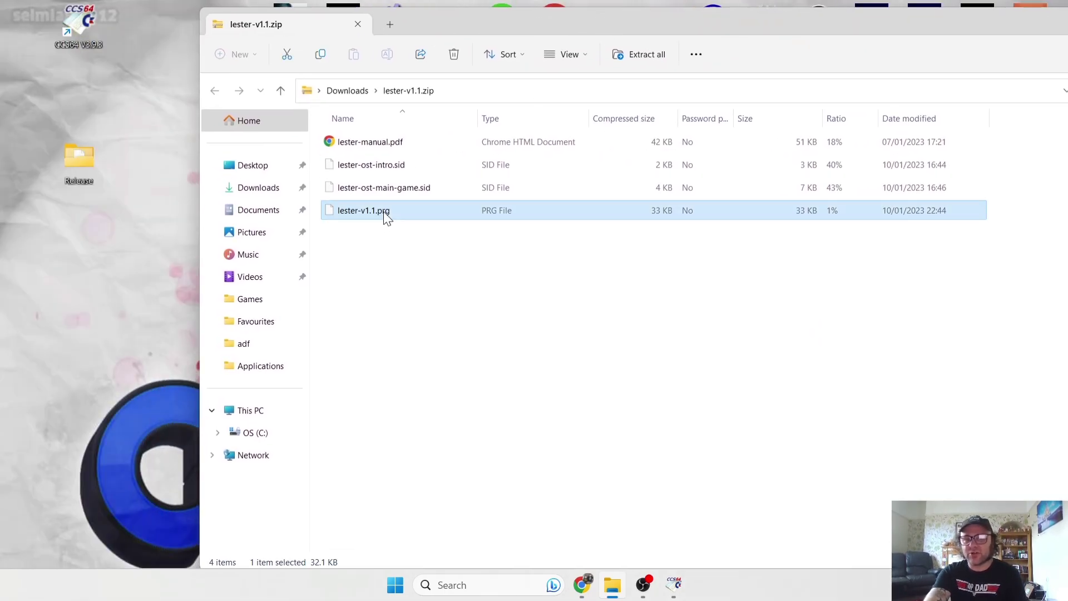
left_click_drag(383, 211, 54, 232)
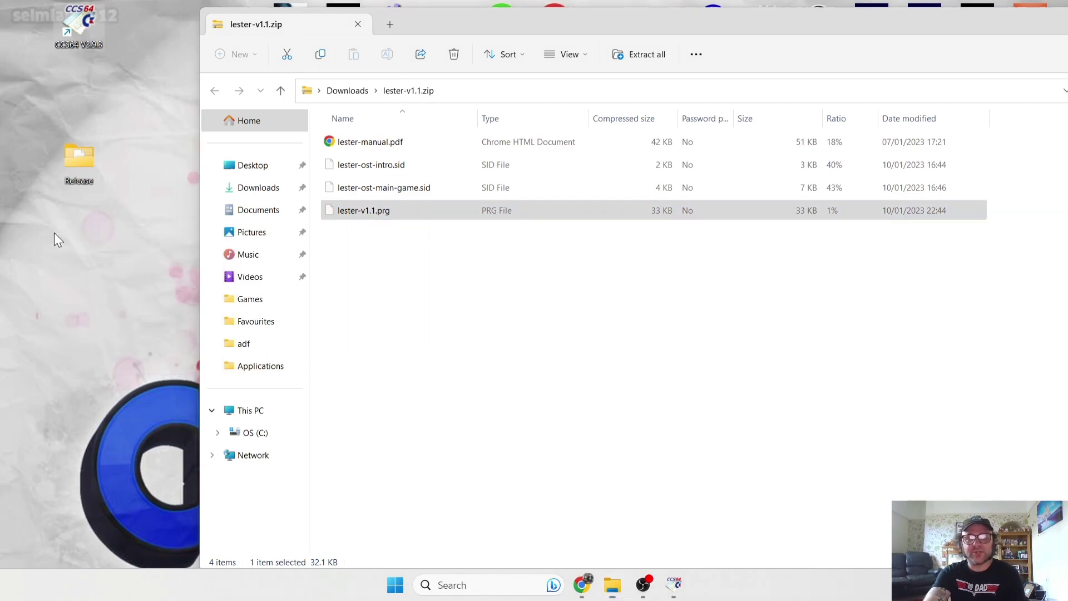
left_click(1021, 15)
left_click_drag(968, 25, 667, 92)
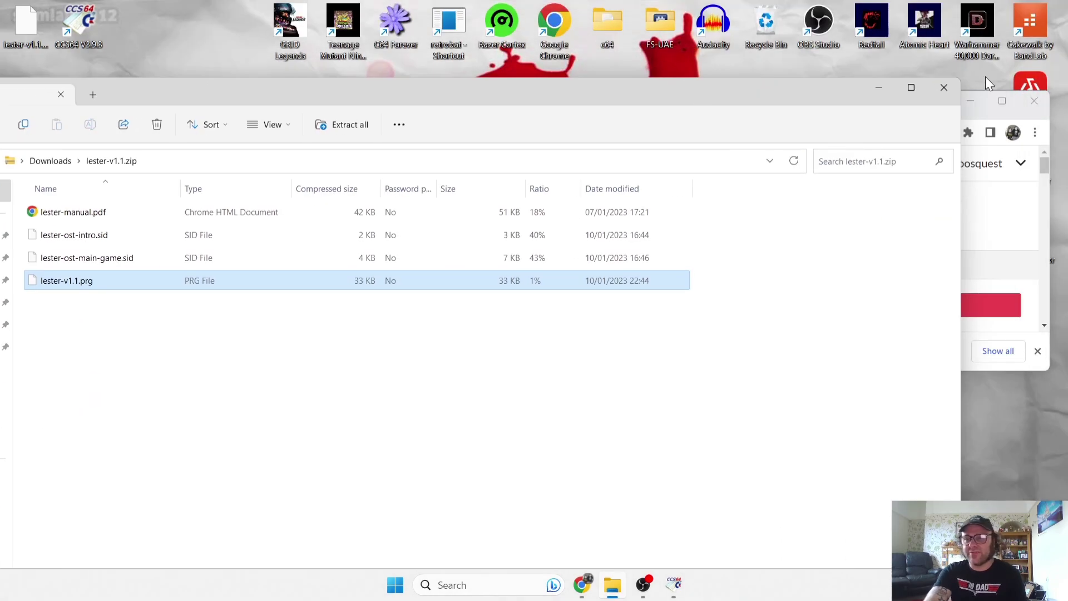
left_click(943, 88)
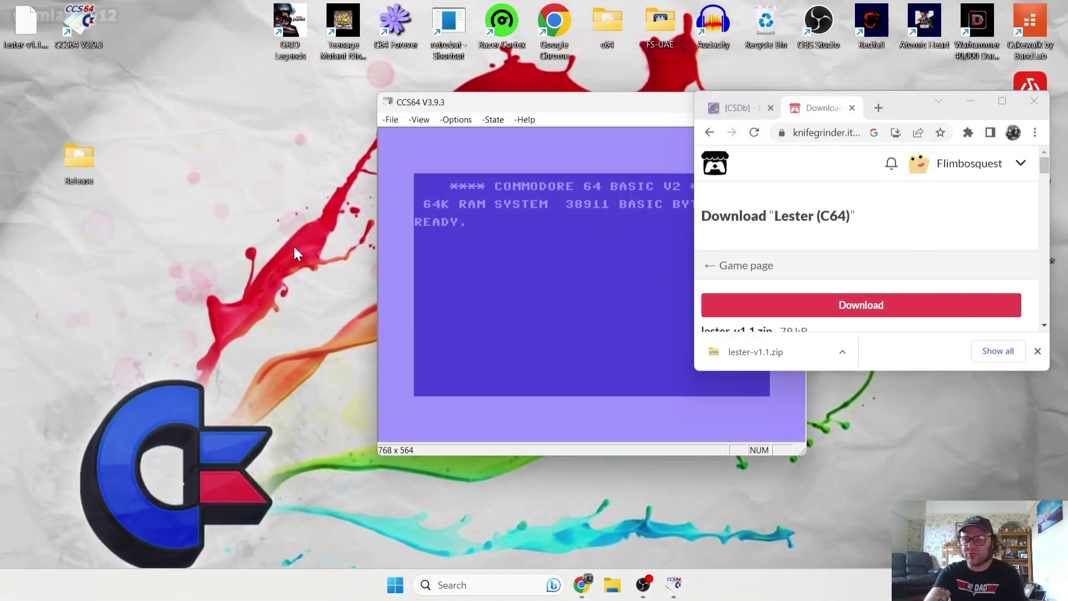
Create a new desktop folder named c64games
right_click(264, 237)
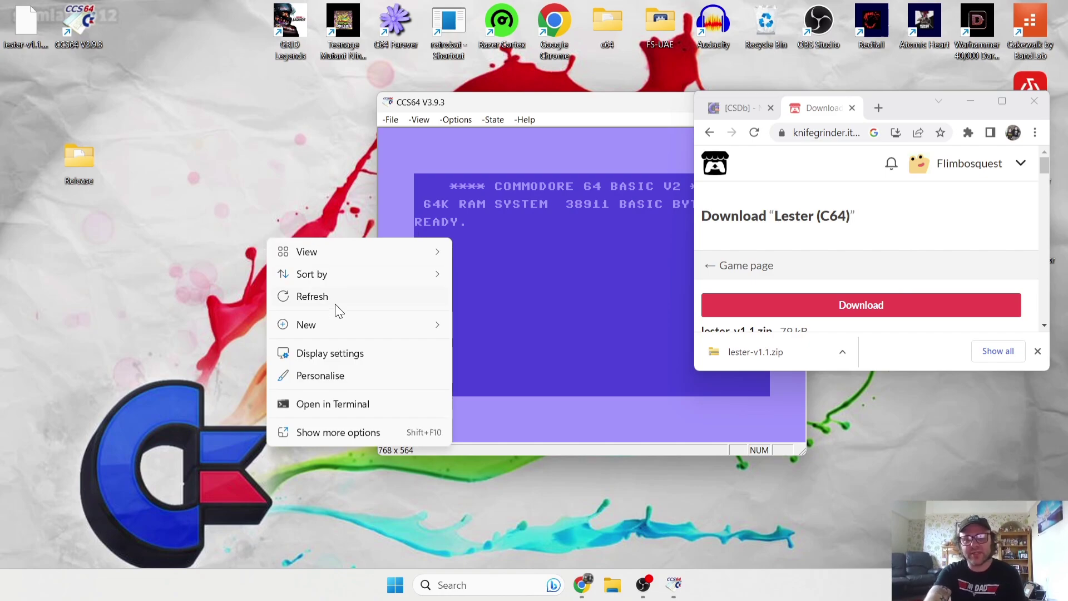
mouse_move(342, 325)
left_click(483, 331)
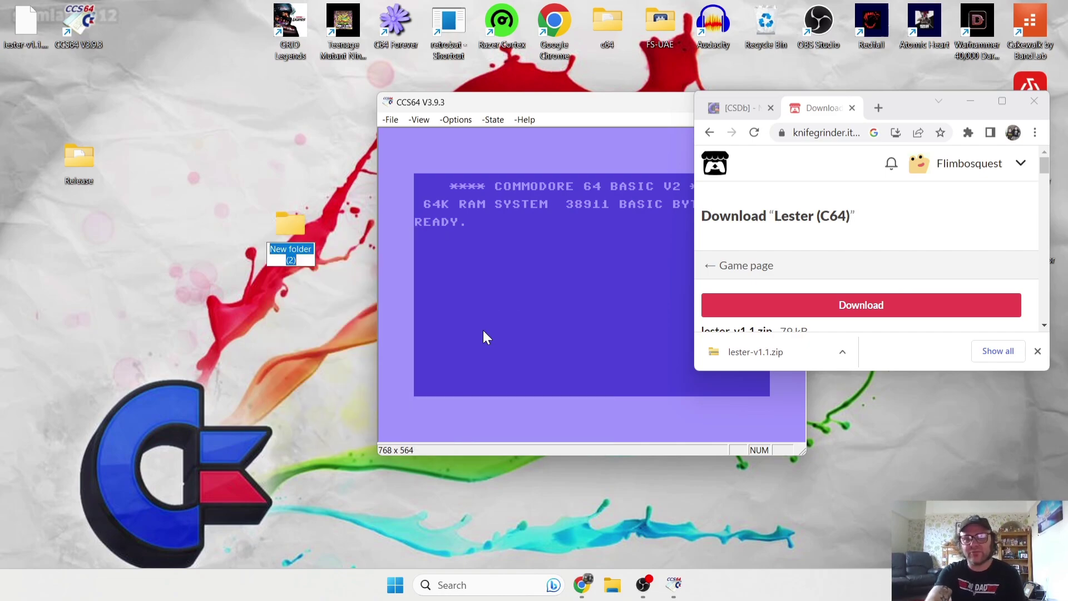
type("c64")
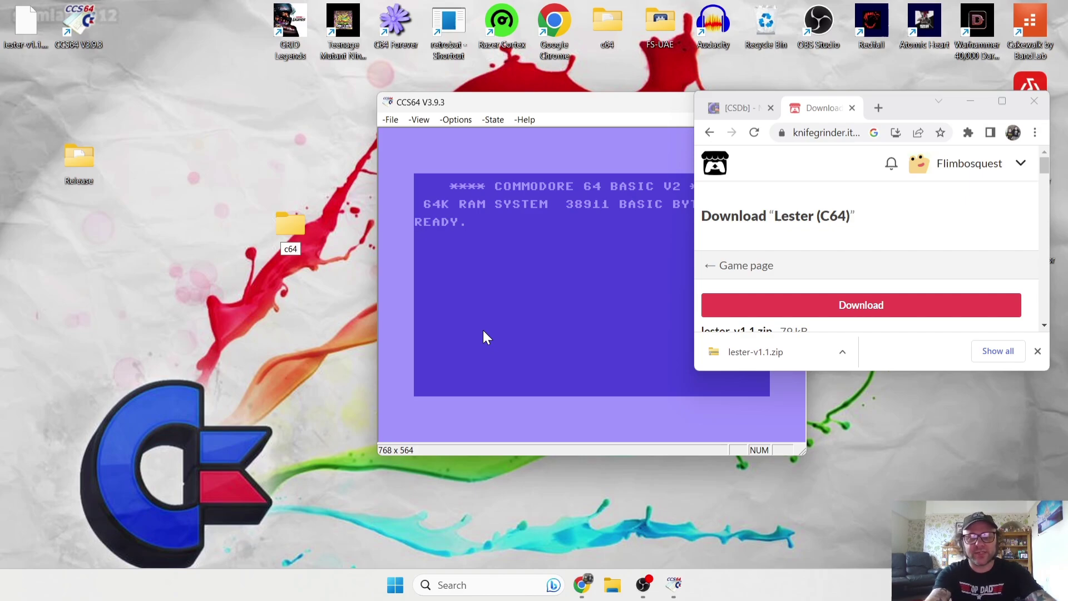
type("games")
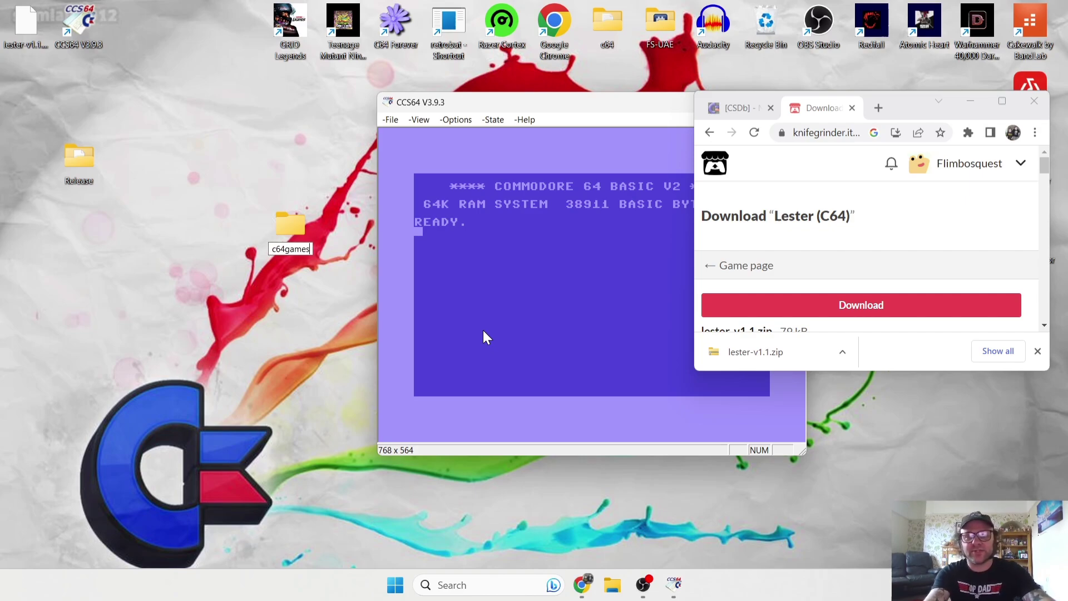
key("Return")
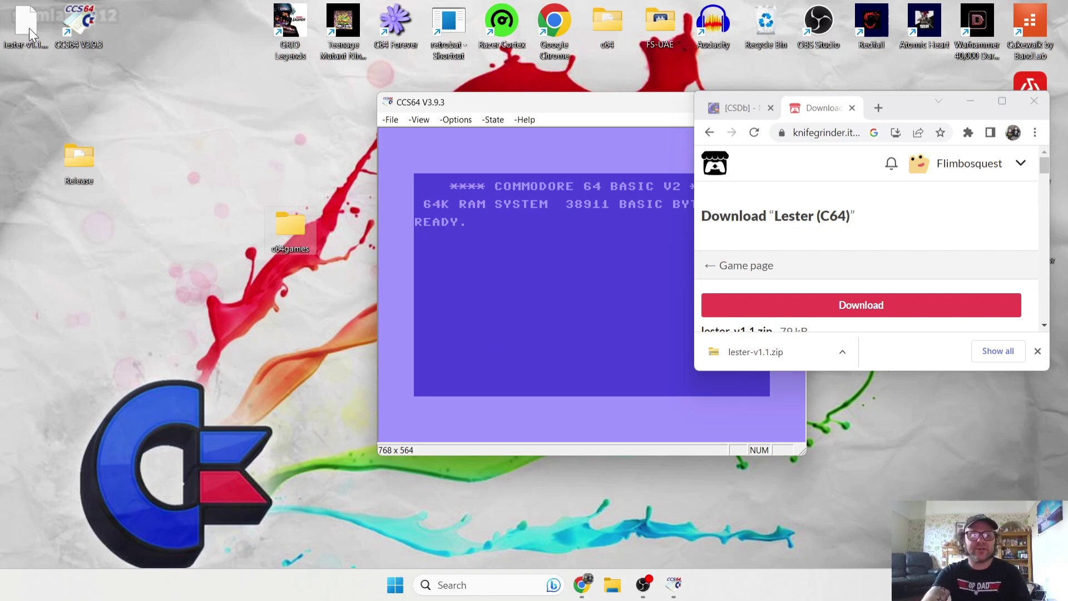
Move lester-v1.1.prg into c64games and minimize Chrome, leaving the emulator in front
left_click_drag(29, 28, 292, 235)
left_click(525, 102)
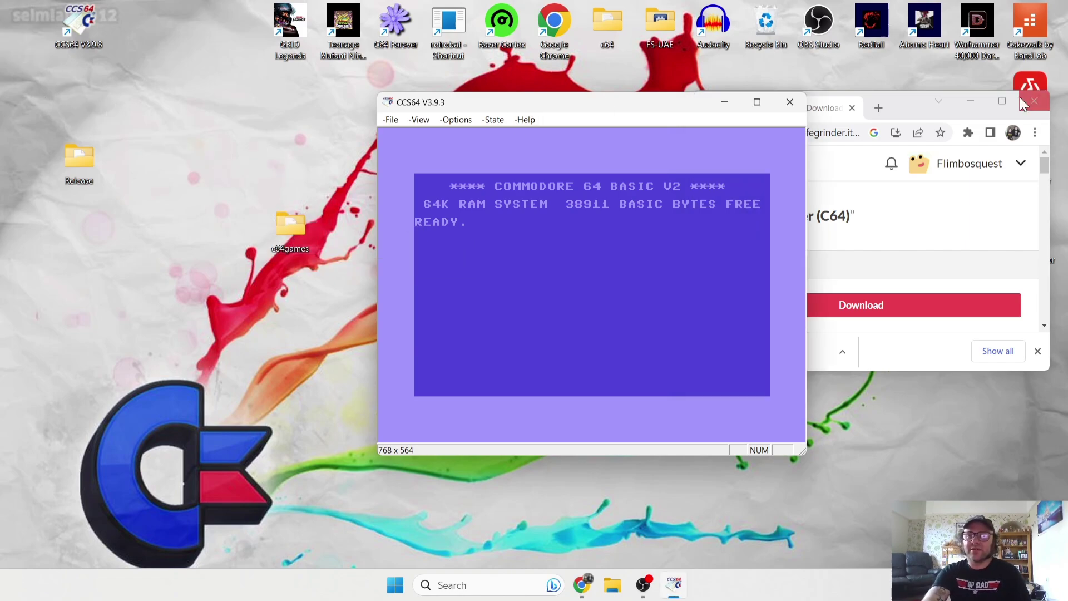
left_click(990, 100)
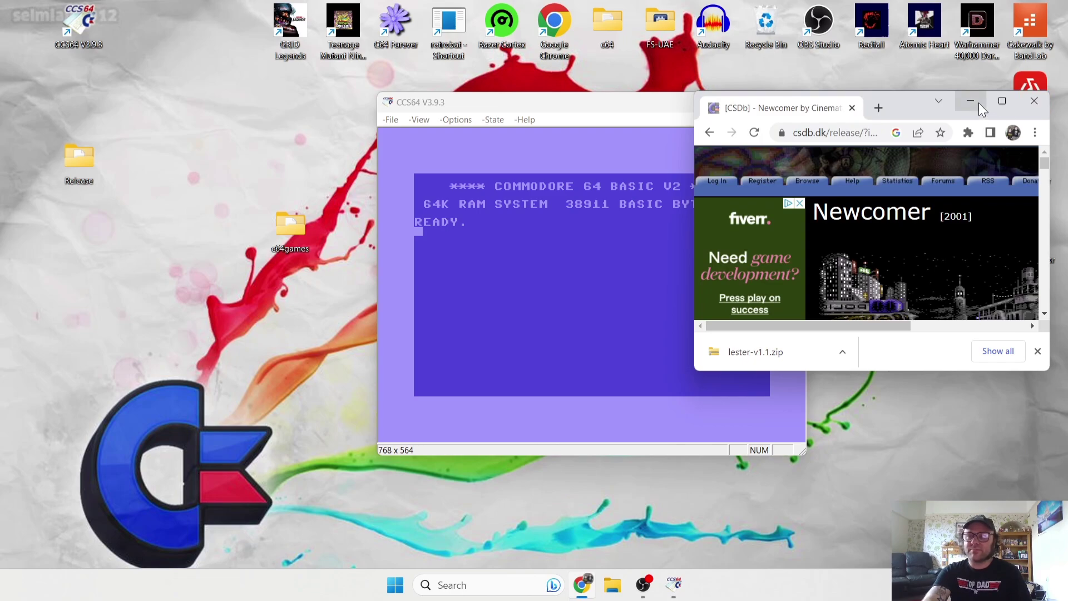
left_click(971, 102)
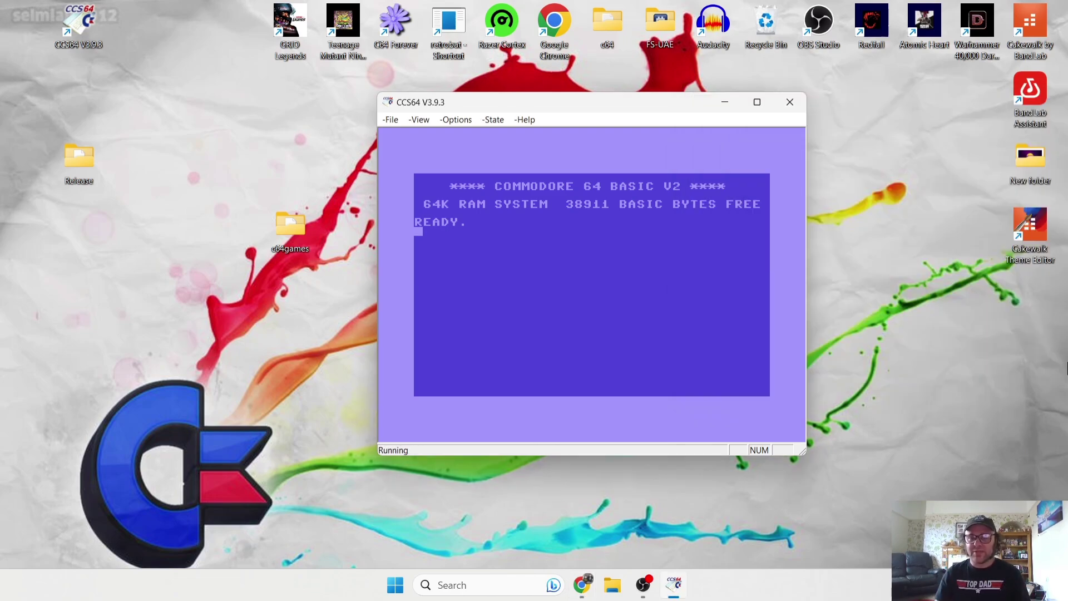
Load and run lester-v1.1.prg from the desktop c64games folder through CCS64's File menu
left_click(391, 120)
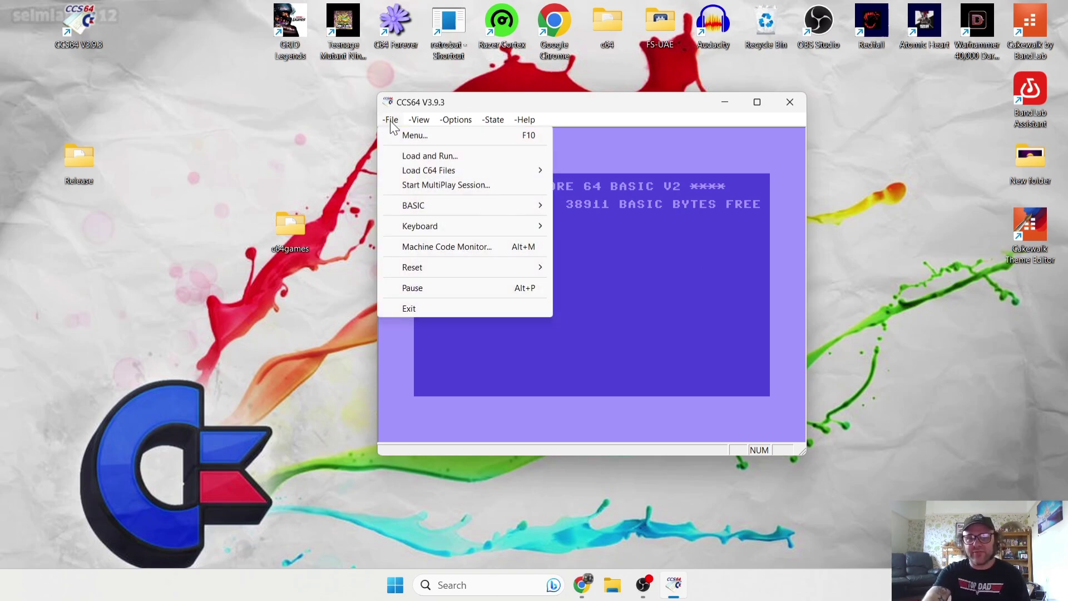
left_click(428, 158)
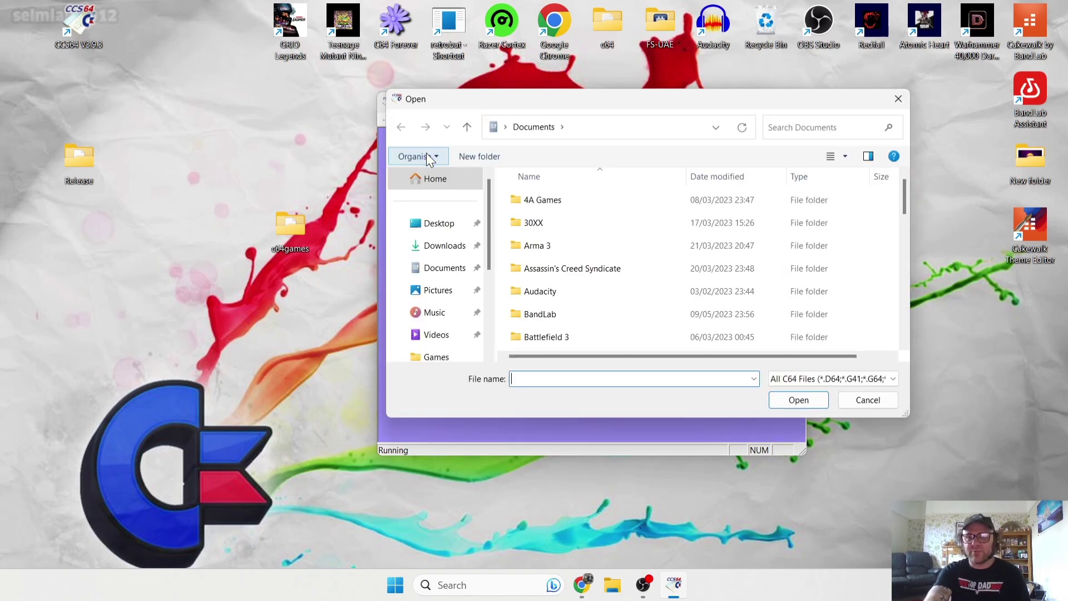
left_click(445, 229)
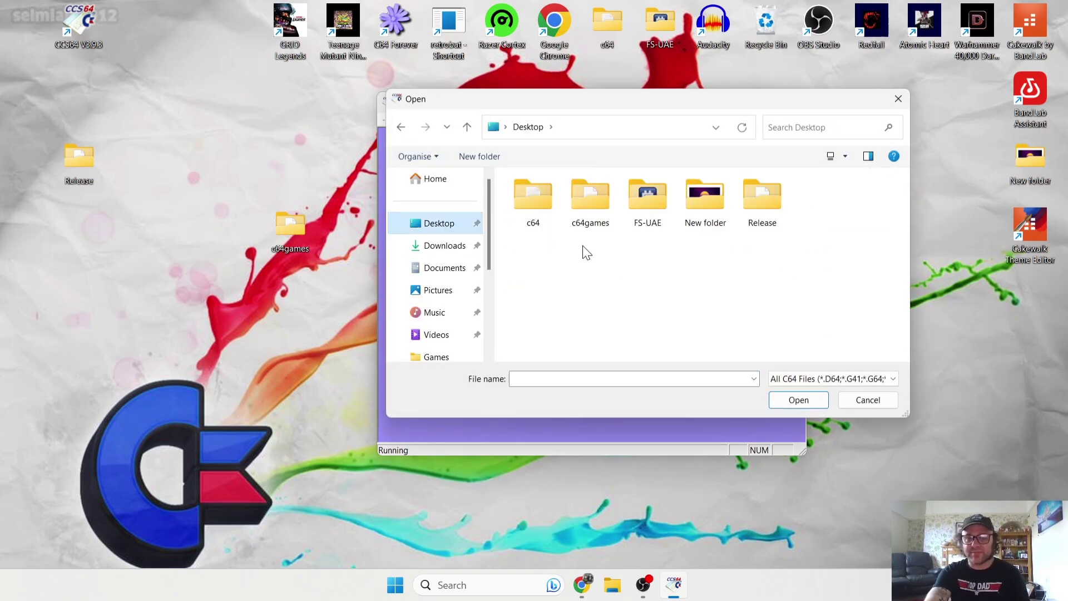
double_click(585, 202)
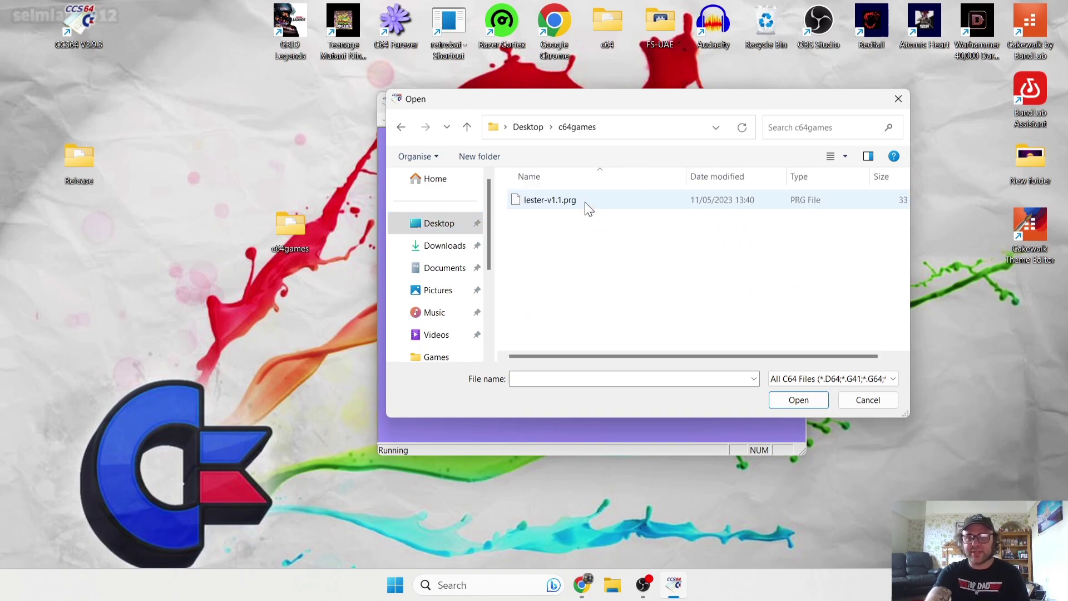
double_click(585, 203)
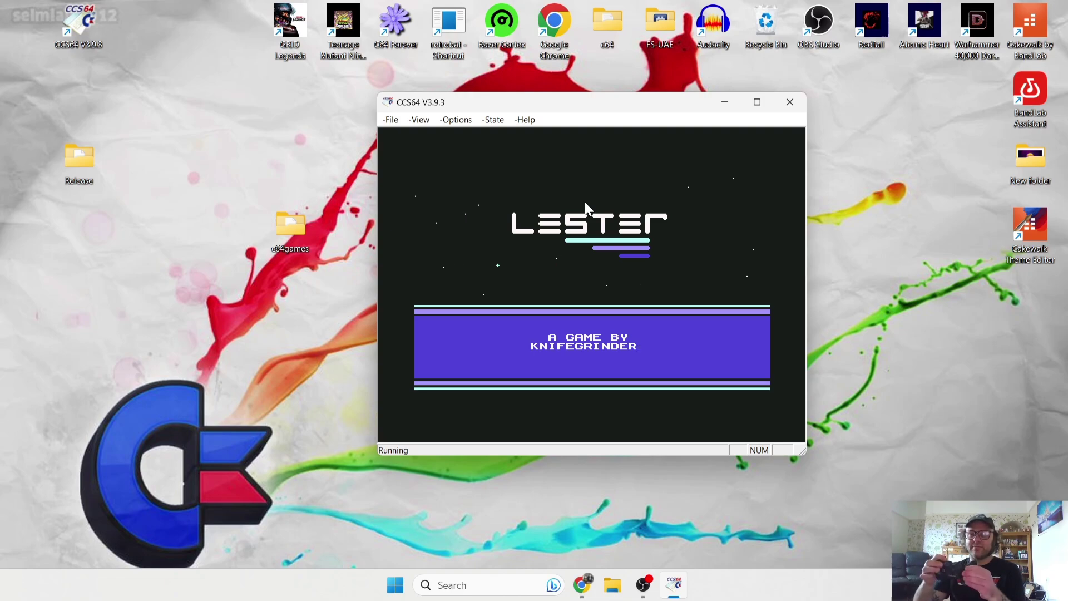
Toggle Switch Control Ports in CCS64's Input settings, then Escape back to Lester
left_click(456, 120)
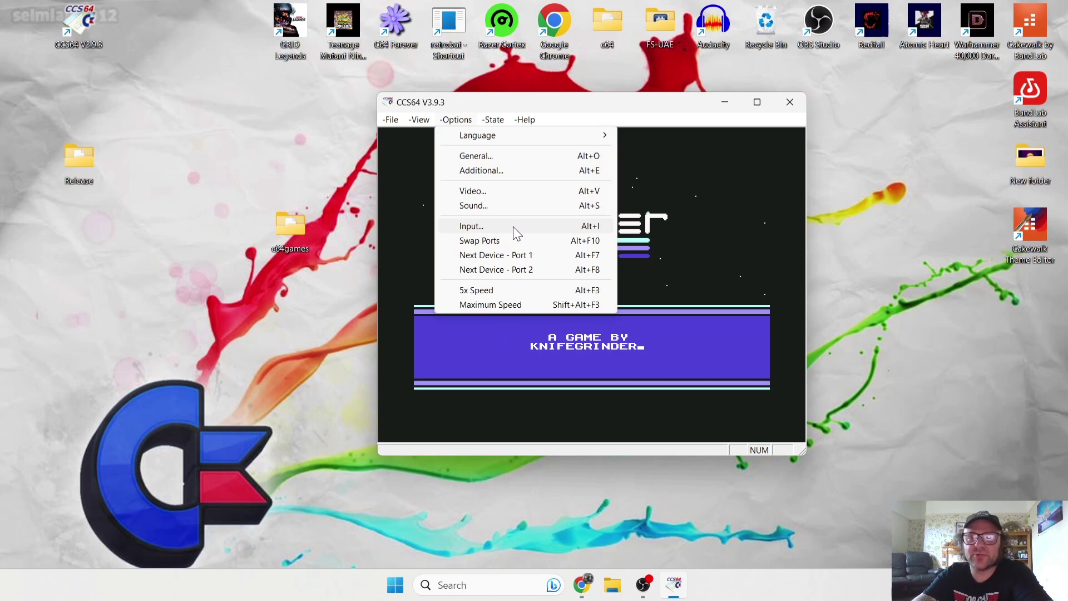
left_click(469, 228)
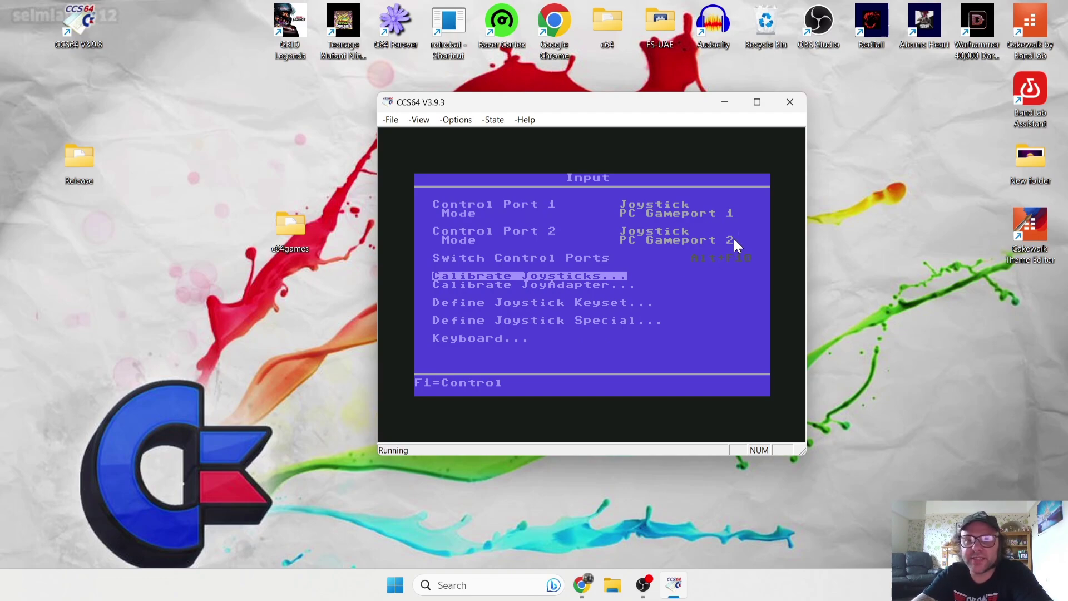
left_click(633, 258)
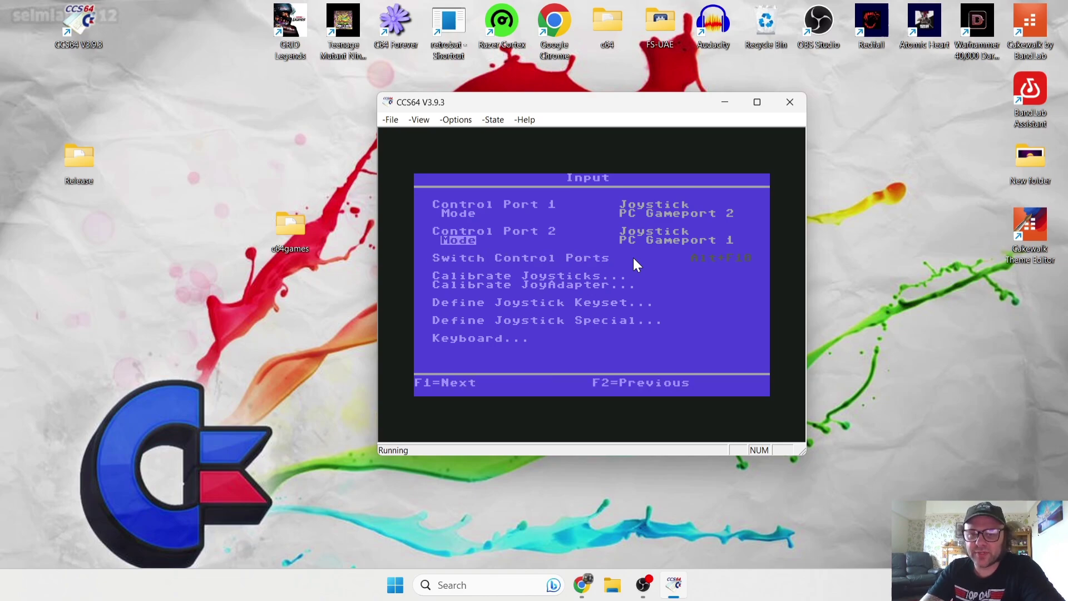
left_click(633, 259)
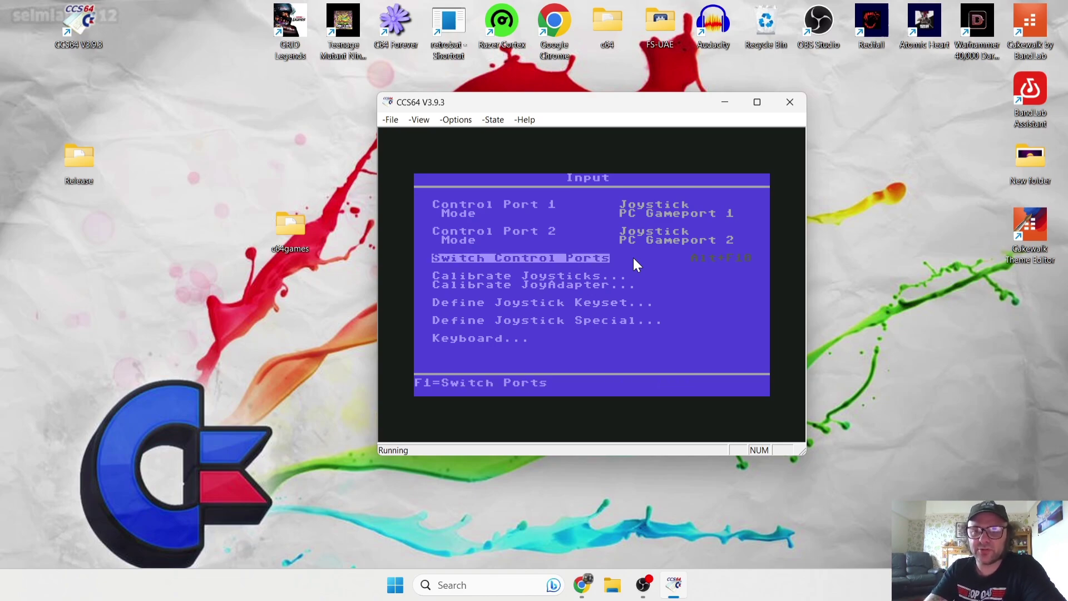
left_click(633, 258)
left_click(633, 258)
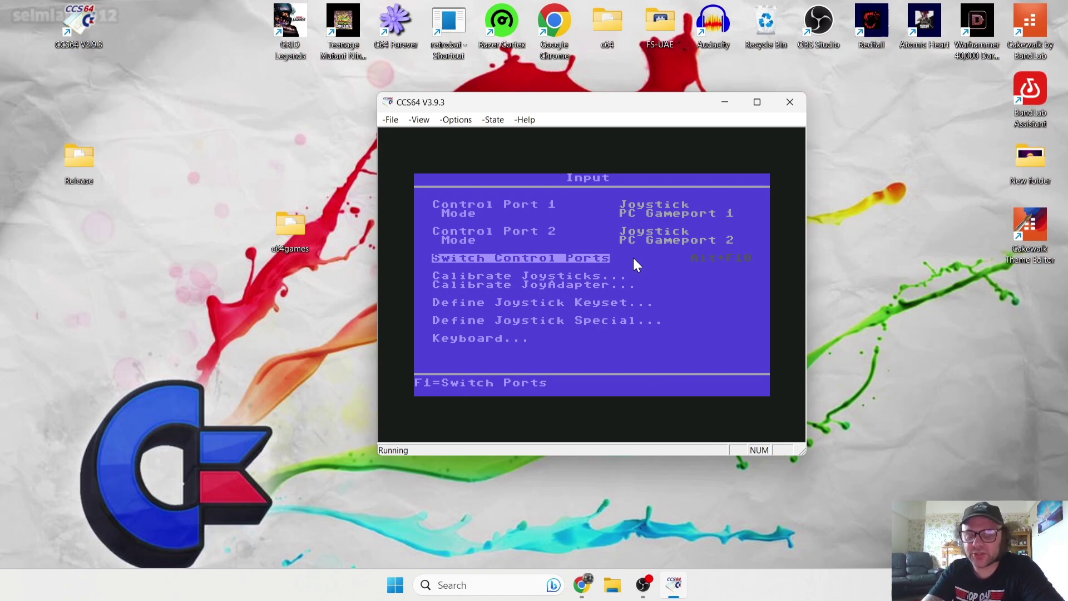
left_click(633, 258)
left_click(633, 258)
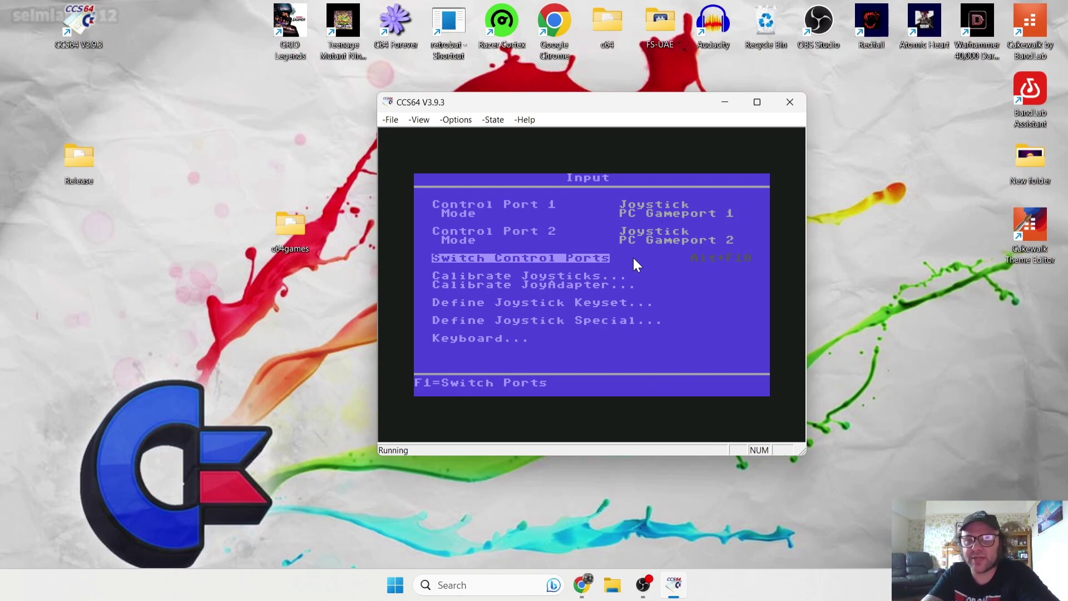
left_click(633, 258)
key("Escape")
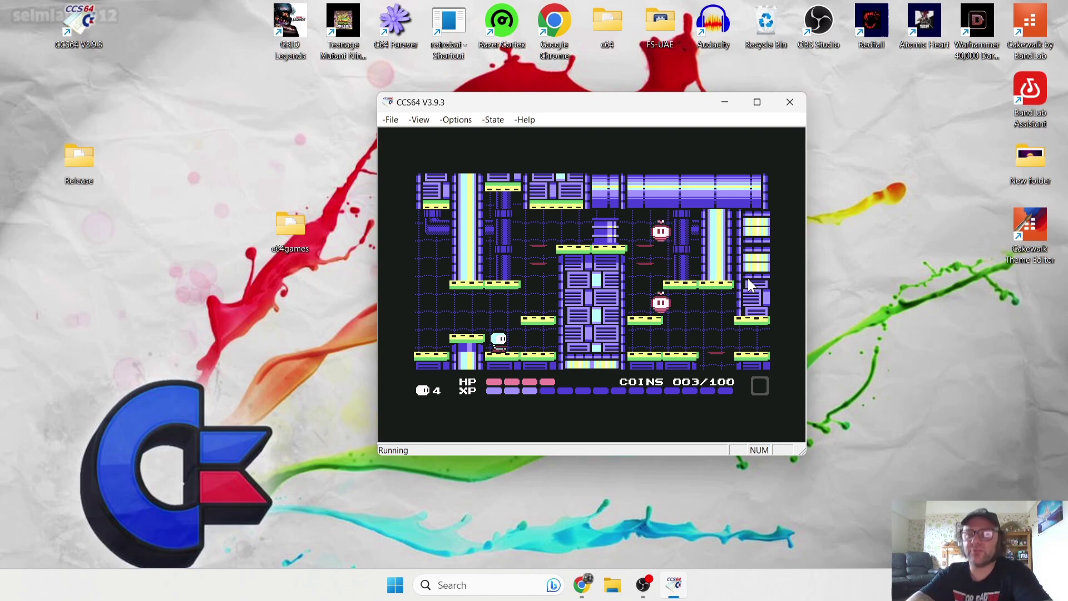
Close CCS64, relaunch it from the desktop shortcut, and place its window centre-right
left_click(787, 99)
double_click(79, 28)
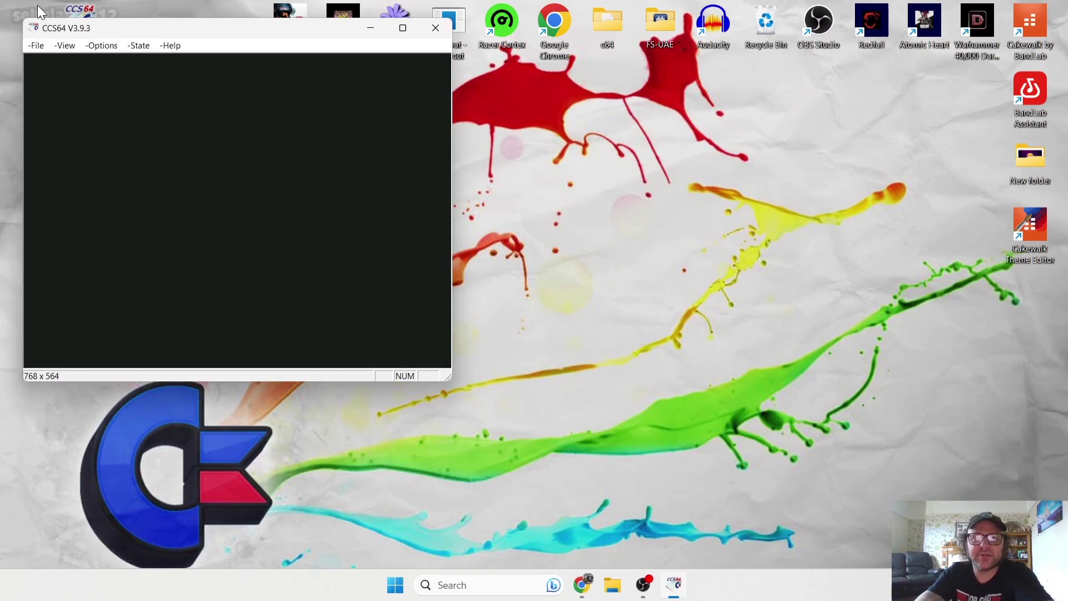
left_click_drag(102, 35, 518, 82)
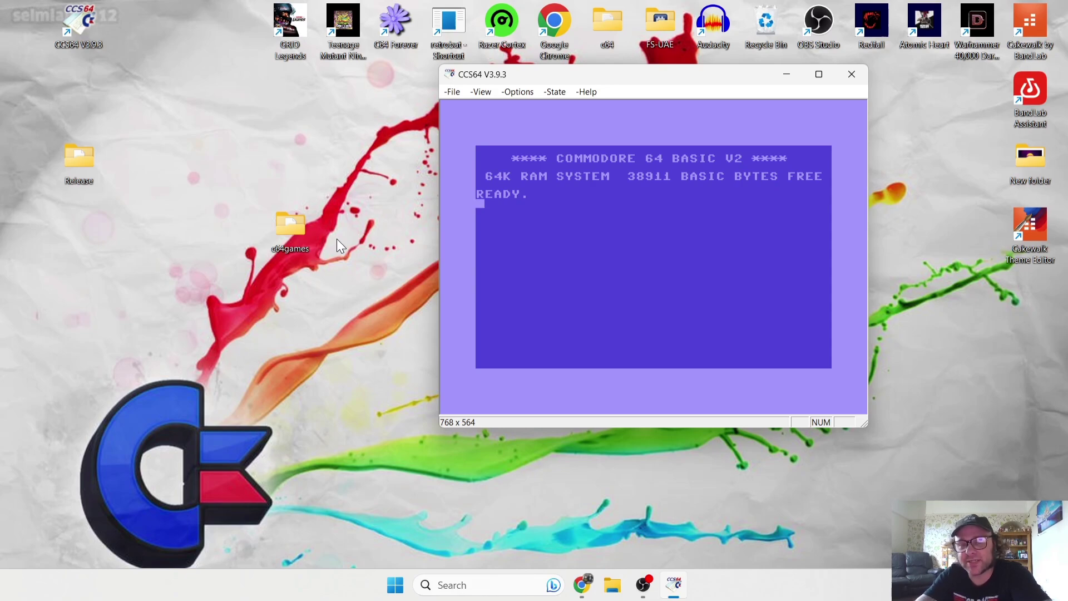
left_click(457, 92)
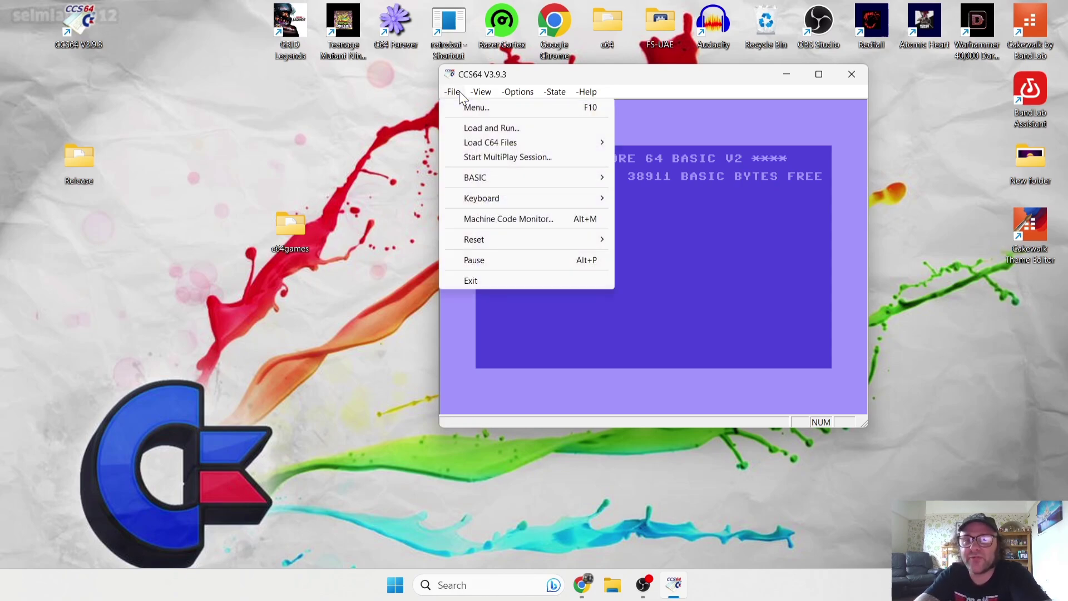
mouse_move(500, 142)
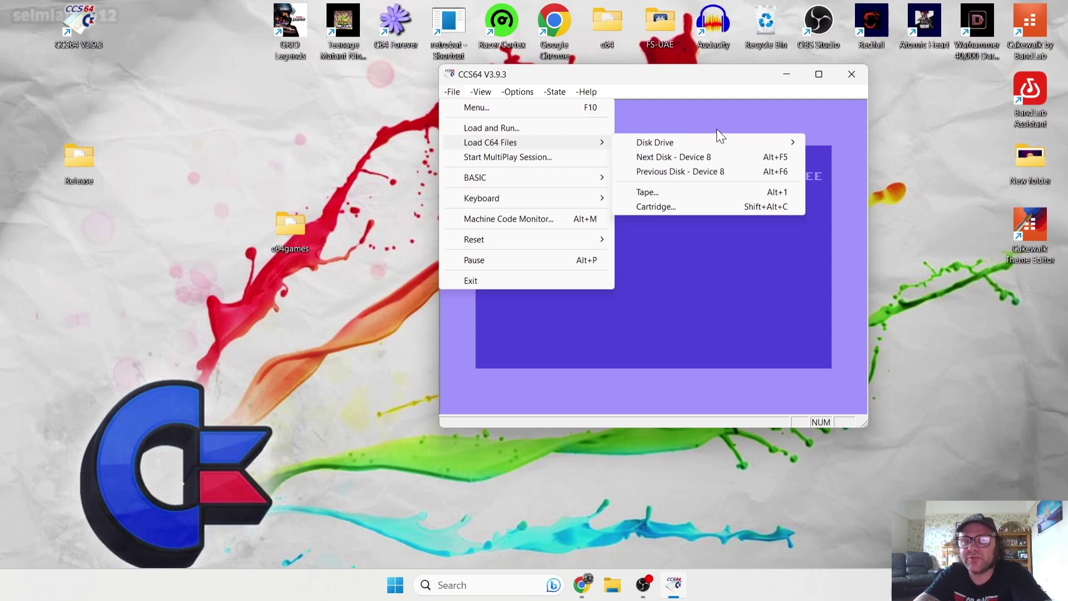
mouse_move(715, 144)
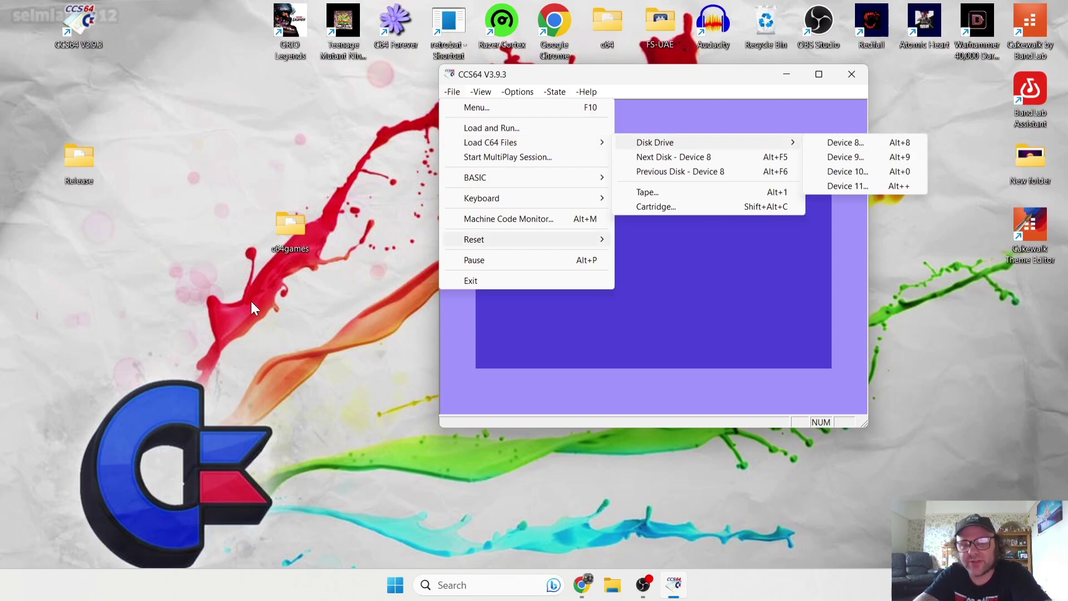
left_click(320, 354)
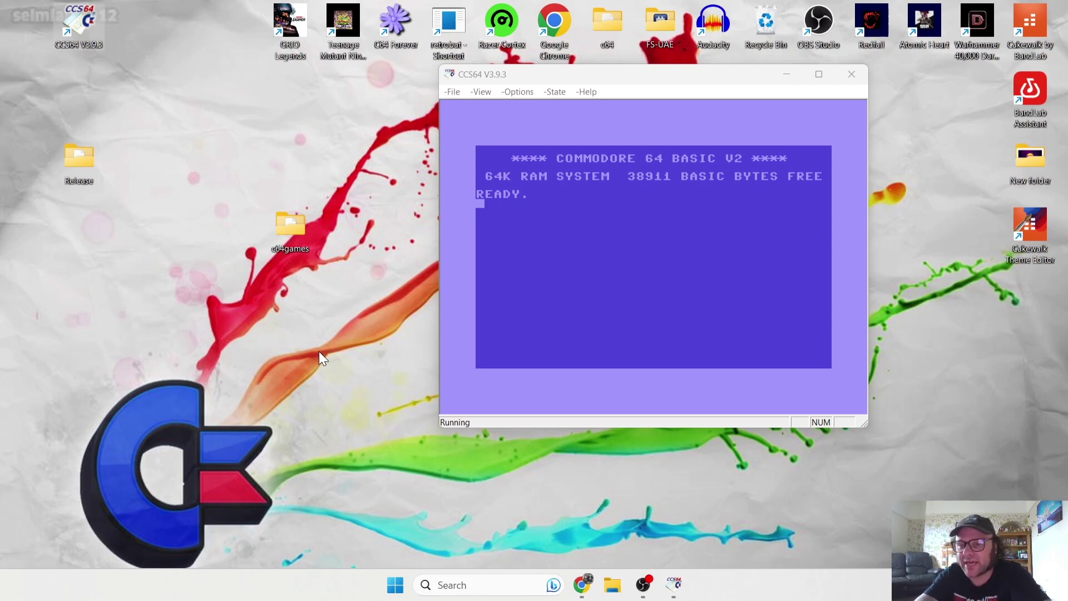
Download the Enhanced_Newcomer zip from the CSDb Newcomer page in a maximized Chrome
left_click(582, 584)
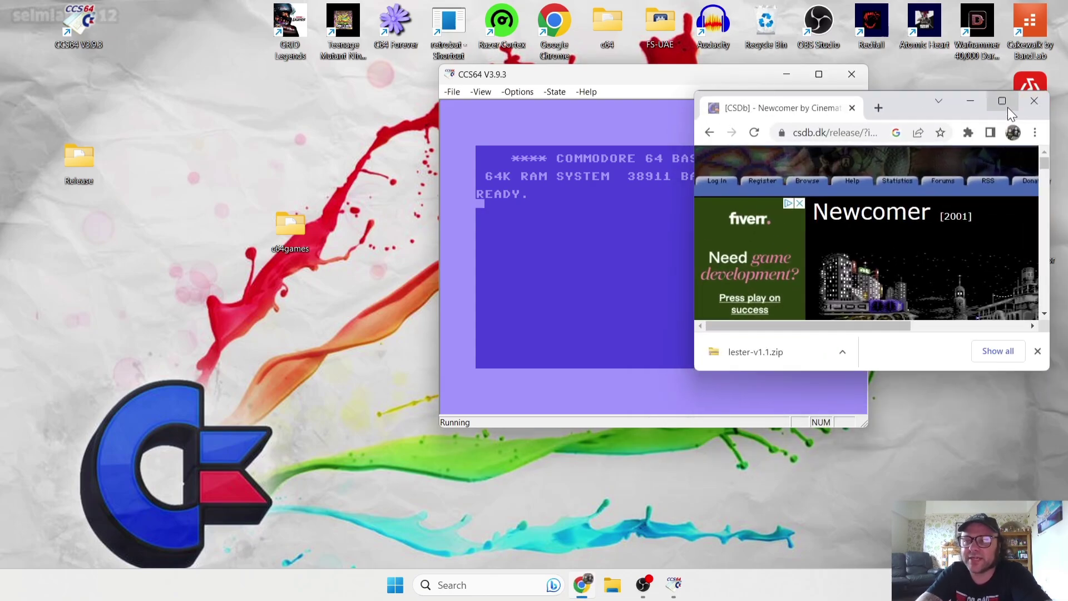
left_click(1006, 107)
scroll(393, 279, "down", 3)
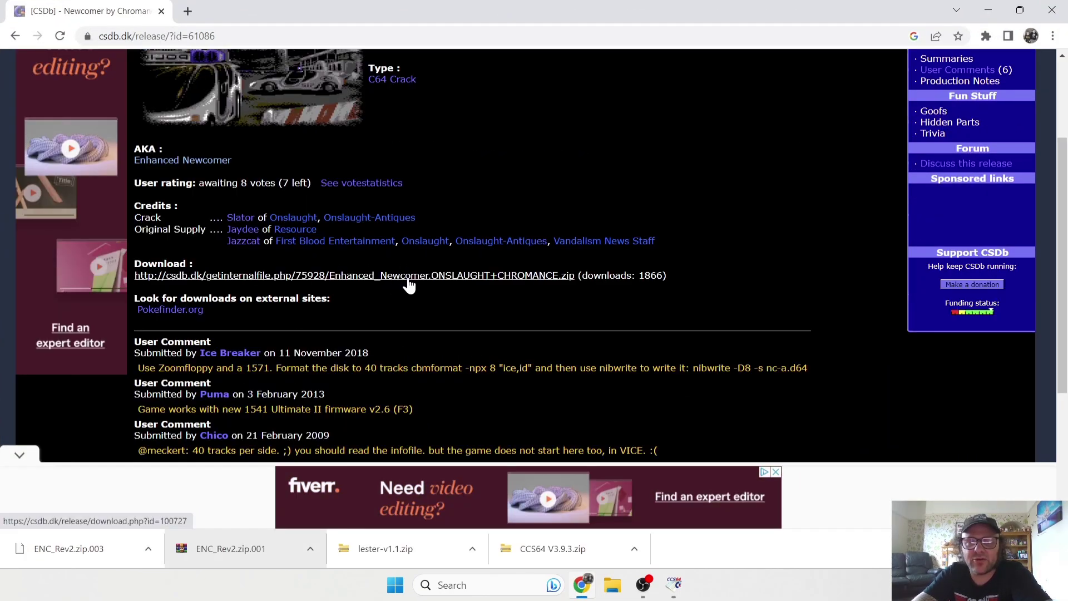
left_click(409, 276)
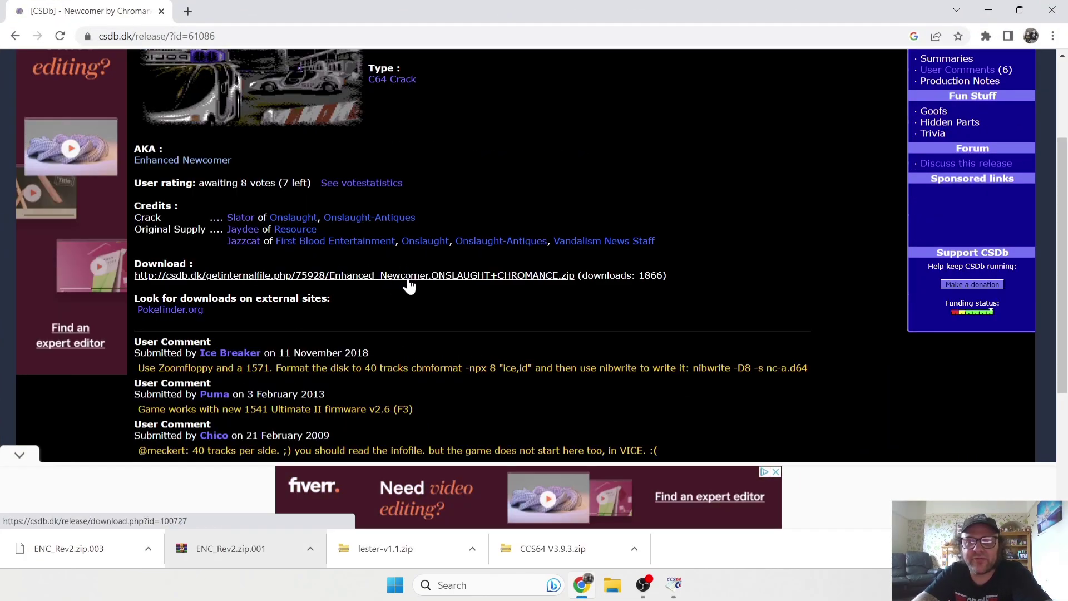
Save the downloaded Enhanced_Newcomer zip to the desktop and open it
double_click(632, 1)
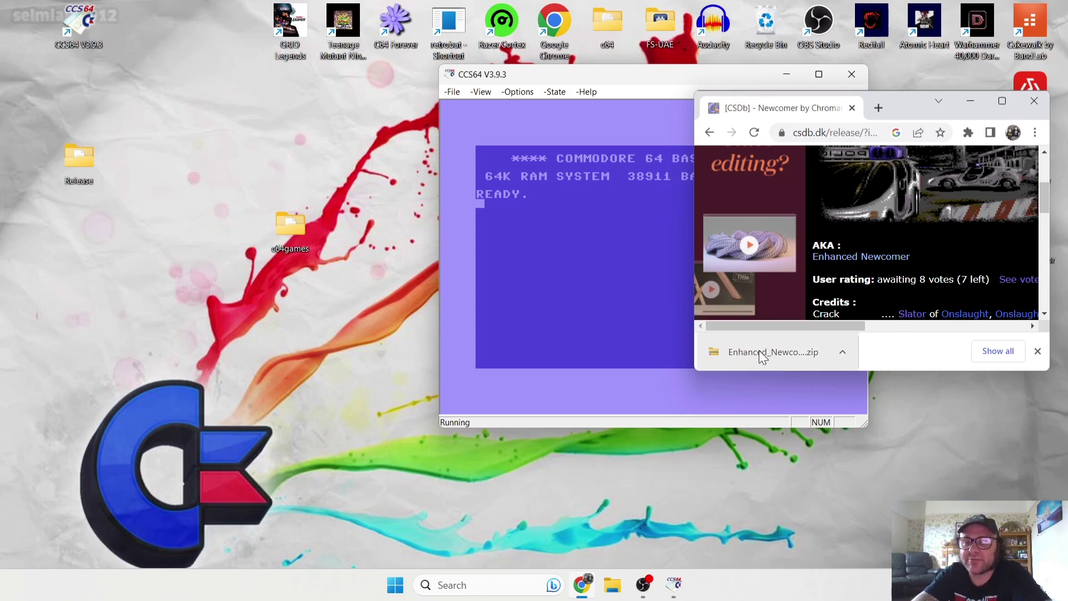
left_click_drag(771, 351, 181, 345)
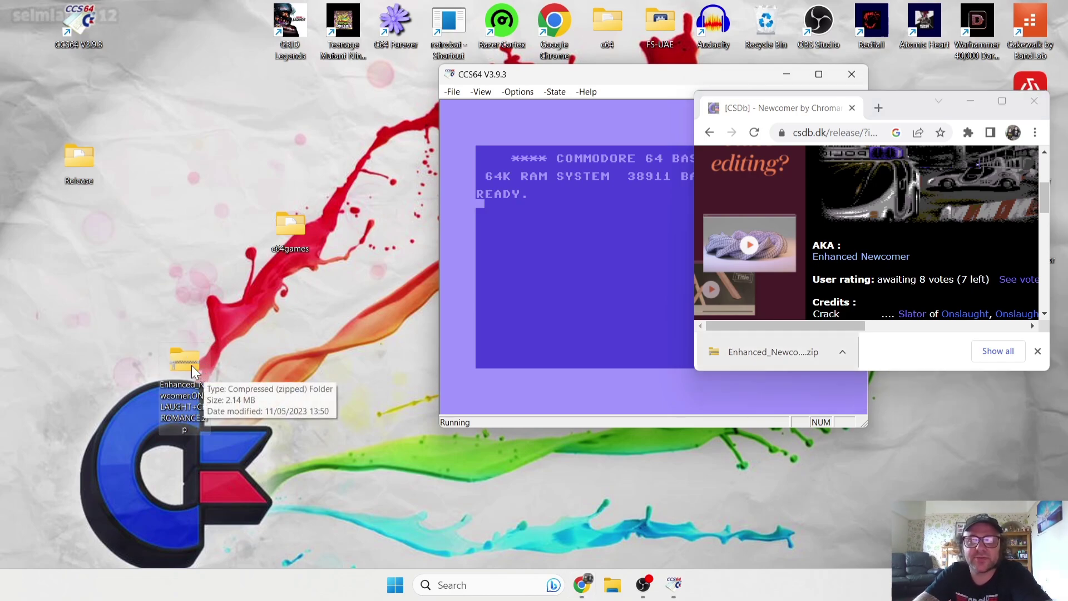
double_click(186, 369)
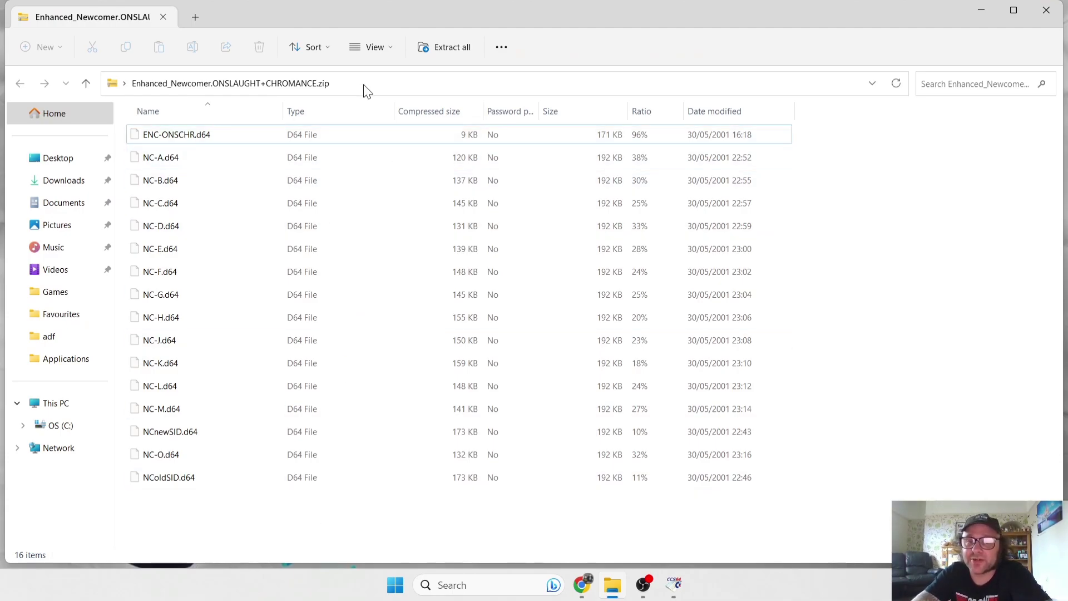
Open the c64games desktop folder and arrange it beside the zip window
left_click_drag(352, 12, 881, 28)
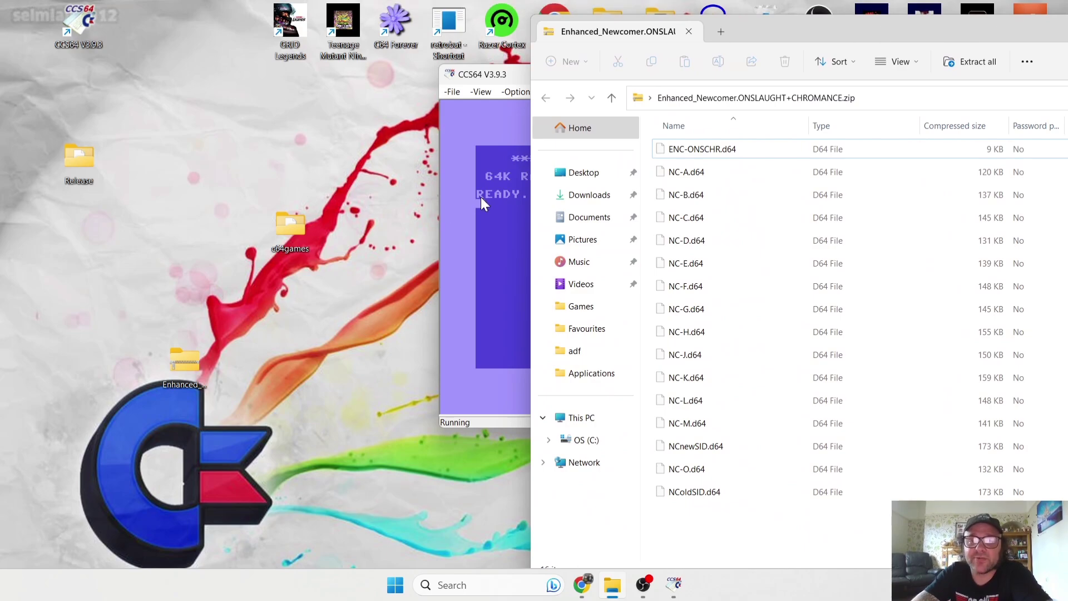
double_click(282, 225)
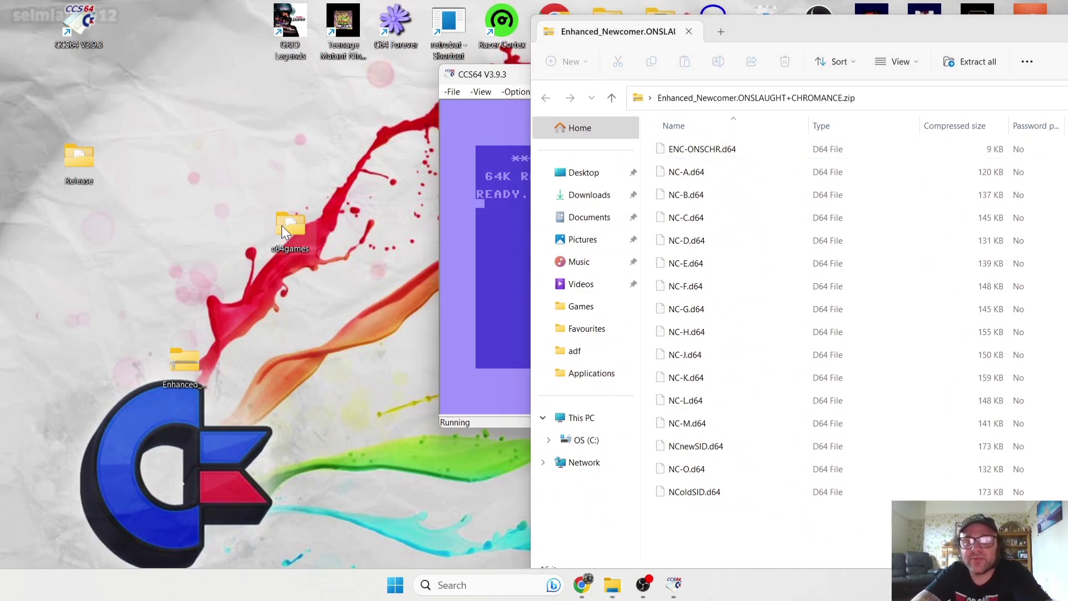
double_click(481, 7)
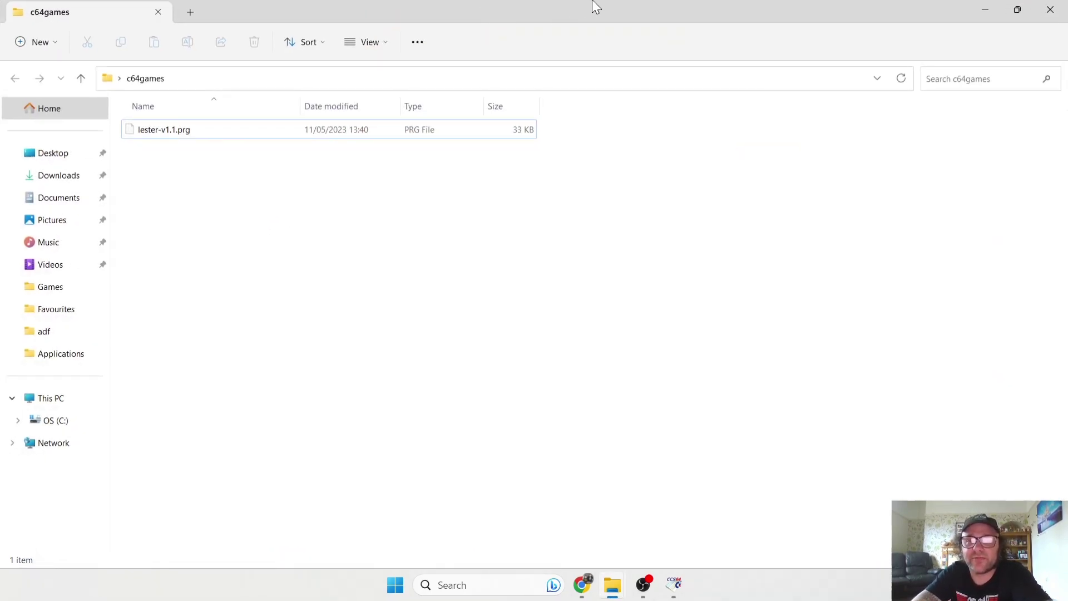
left_click_drag(590, 14, 288, 79)
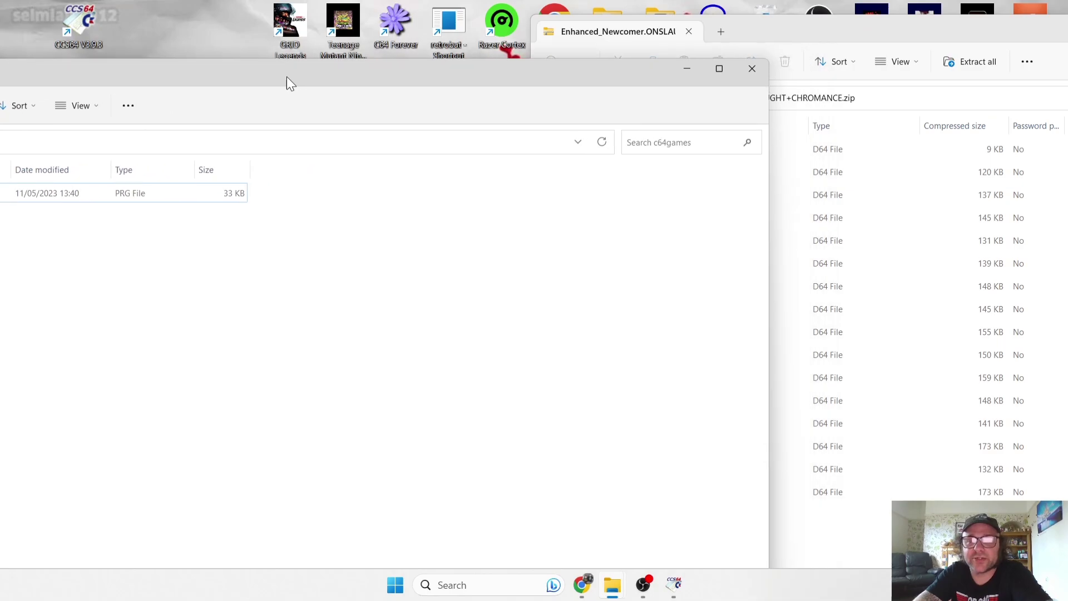
Copy all 16 Newcomer .d64 disk images from the zip into c64games
left_click(815, 503)
left_click_drag(818, 505, 692, 147)
right_click(692, 148)
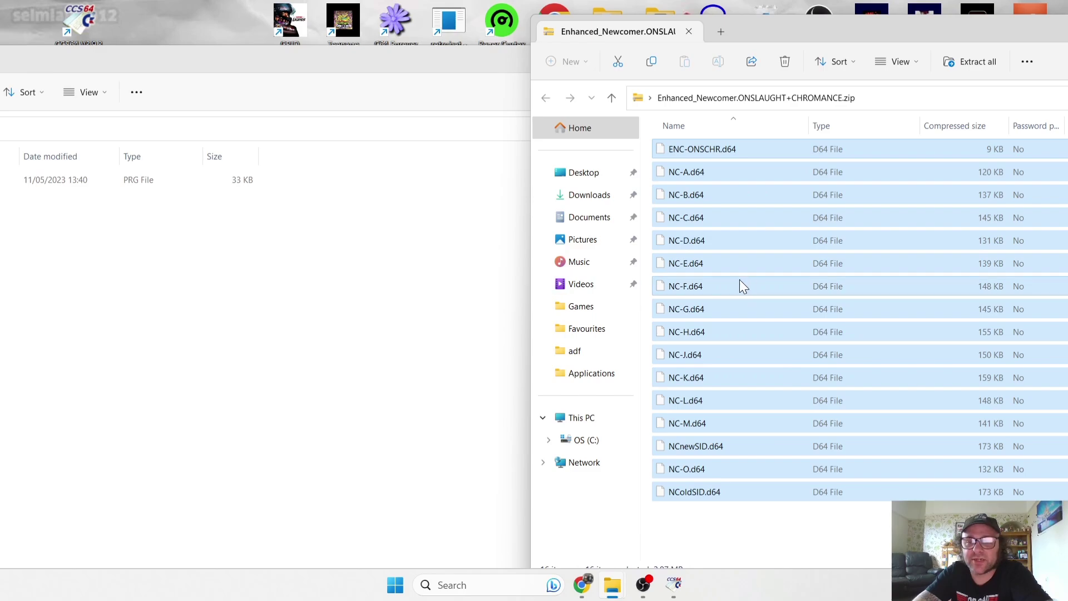
left_click_drag(739, 279, 361, 348)
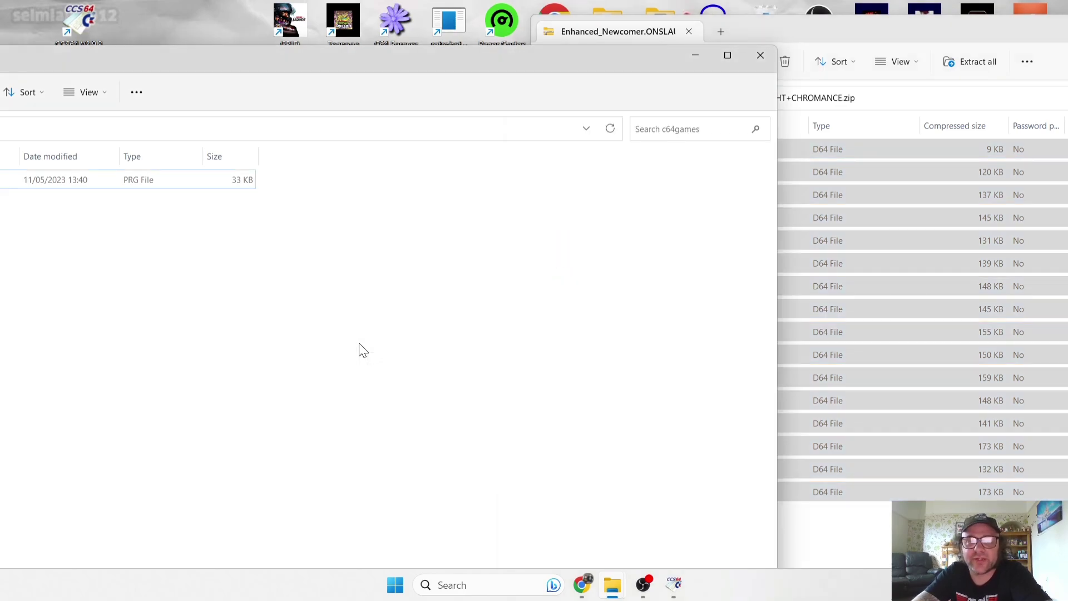
Close the c64games folder, the zip window and Chrome, leaving only CCS64
left_click(761, 54)
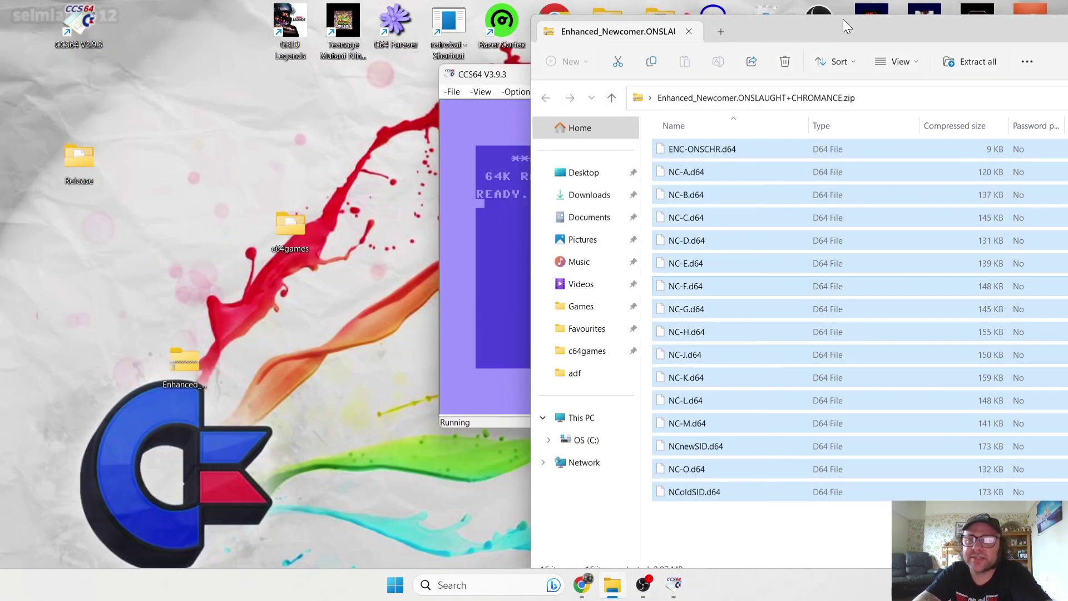
left_click_drag(884, 28, 416, 55)
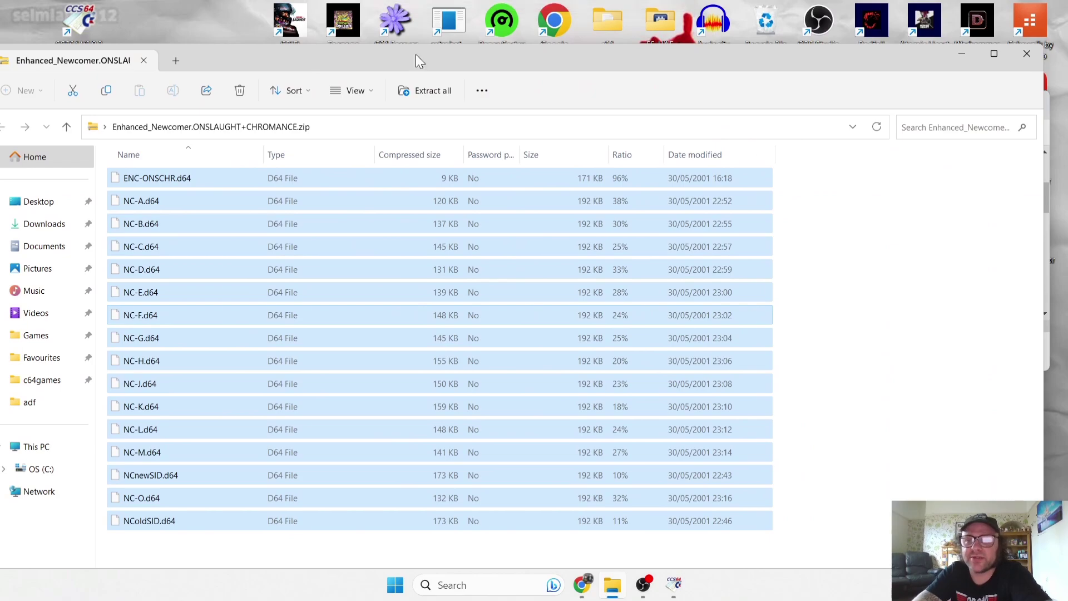
left_click(1025, 55)
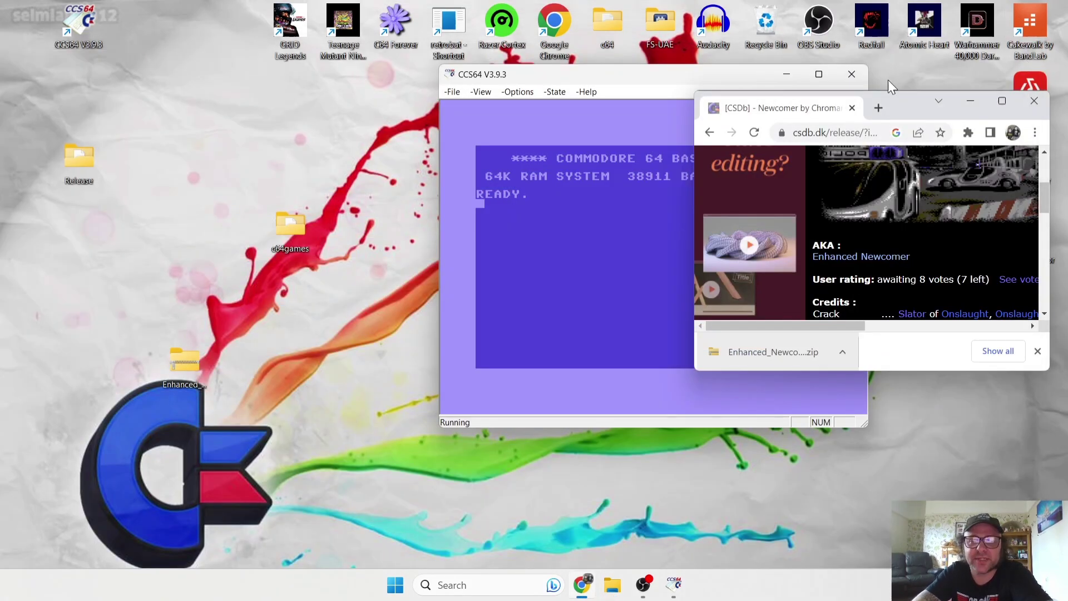
left_click(1041, 102)
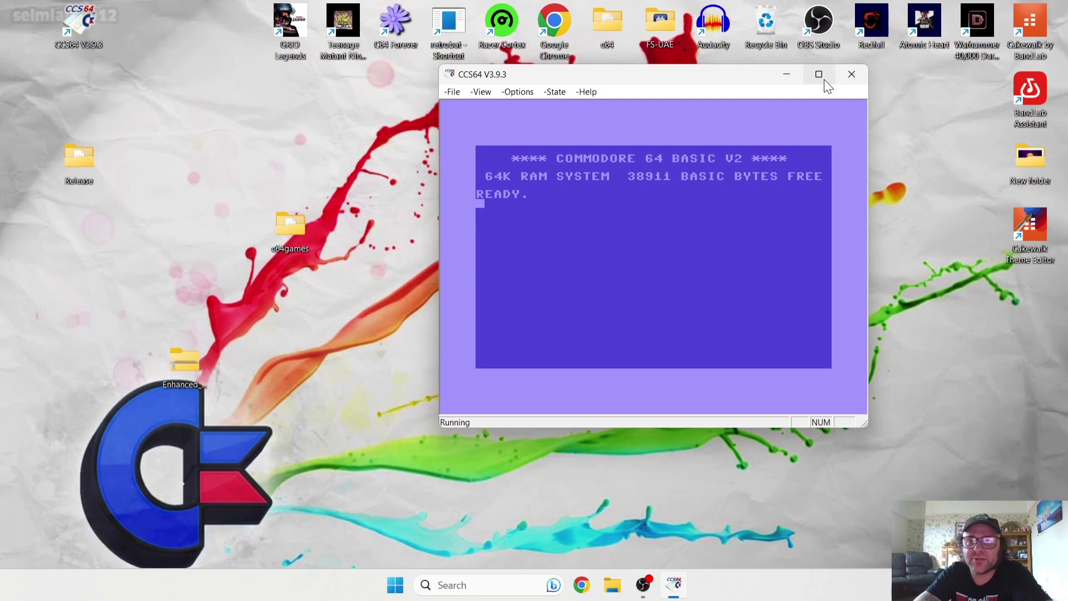